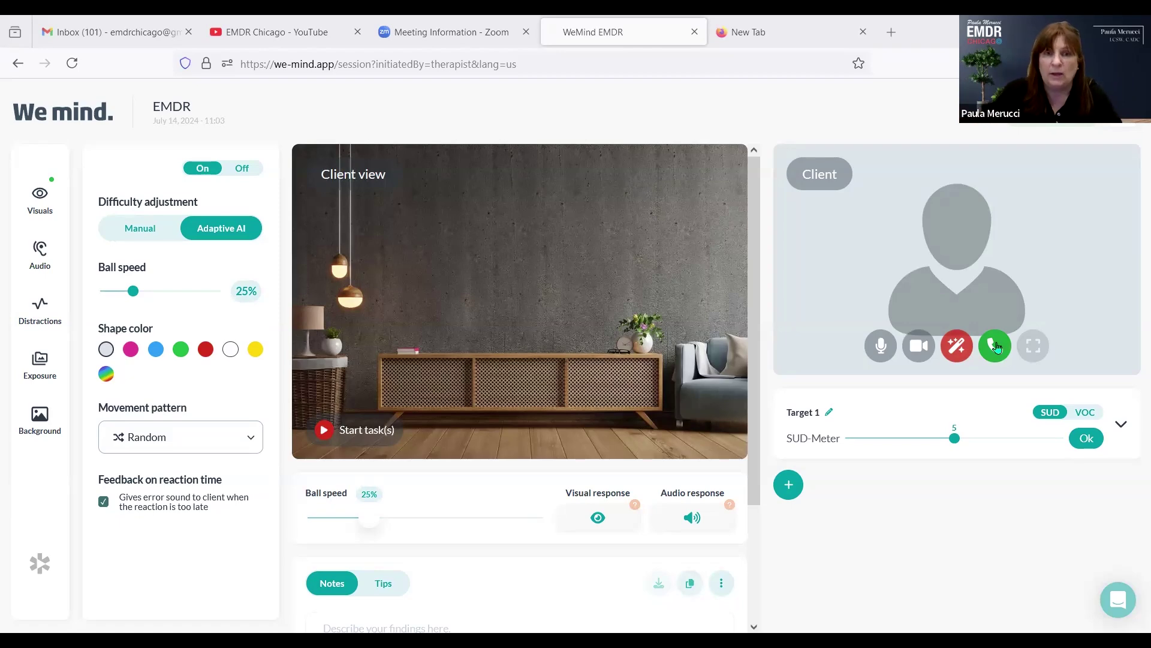
# Run the visual task while changing the shape color to red, green and finally blue, and stop the task.
pyautogui.click(324, 431)
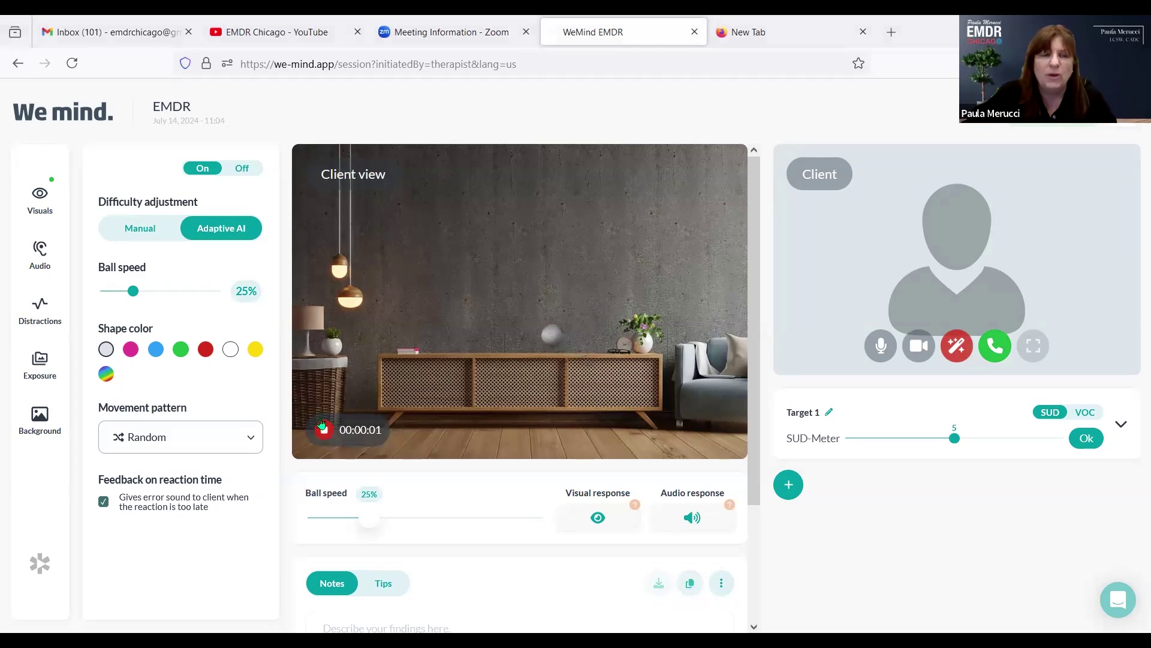
pyautogui.click(207, 353)
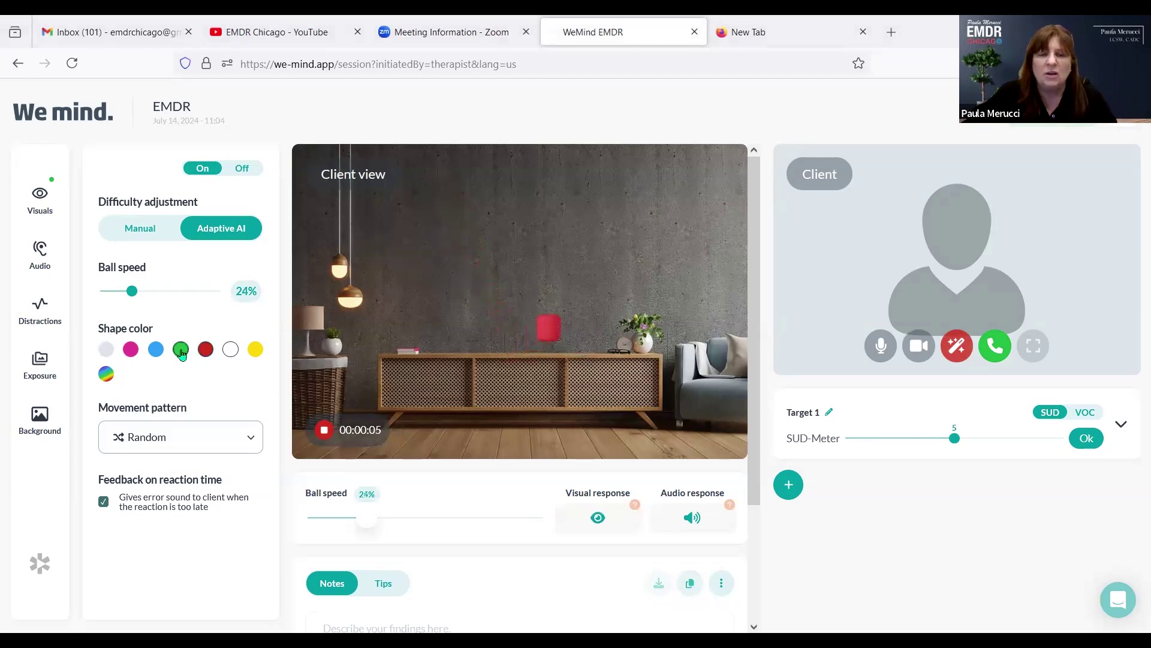
pyautogui.click(182, 352)
pyautogui.click(159, 352)
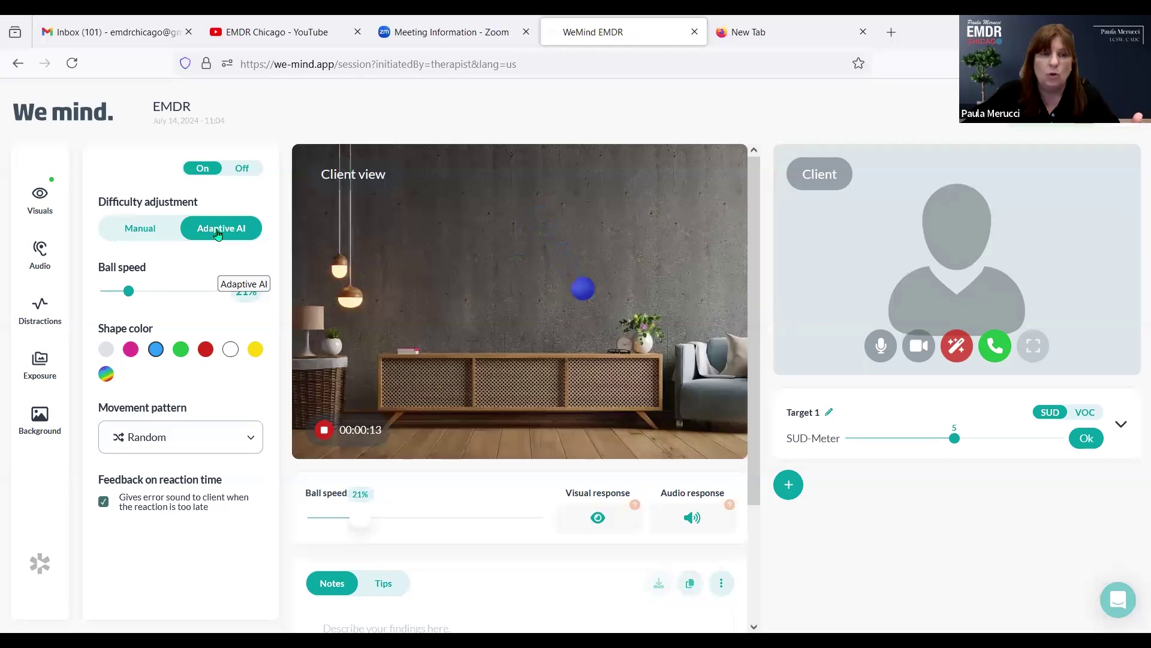
pyautogui.click(324, 430)
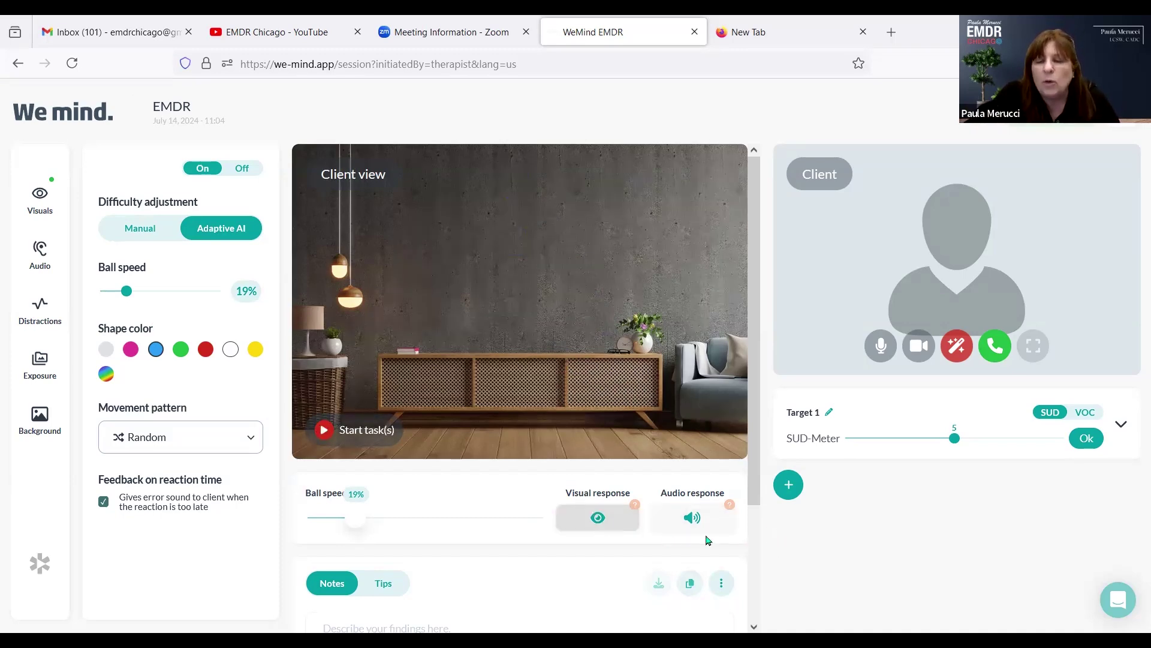
# Run the visual task once more with the blue shape, stop it, and try the visual response control.
pyautogui.click(324, 430)
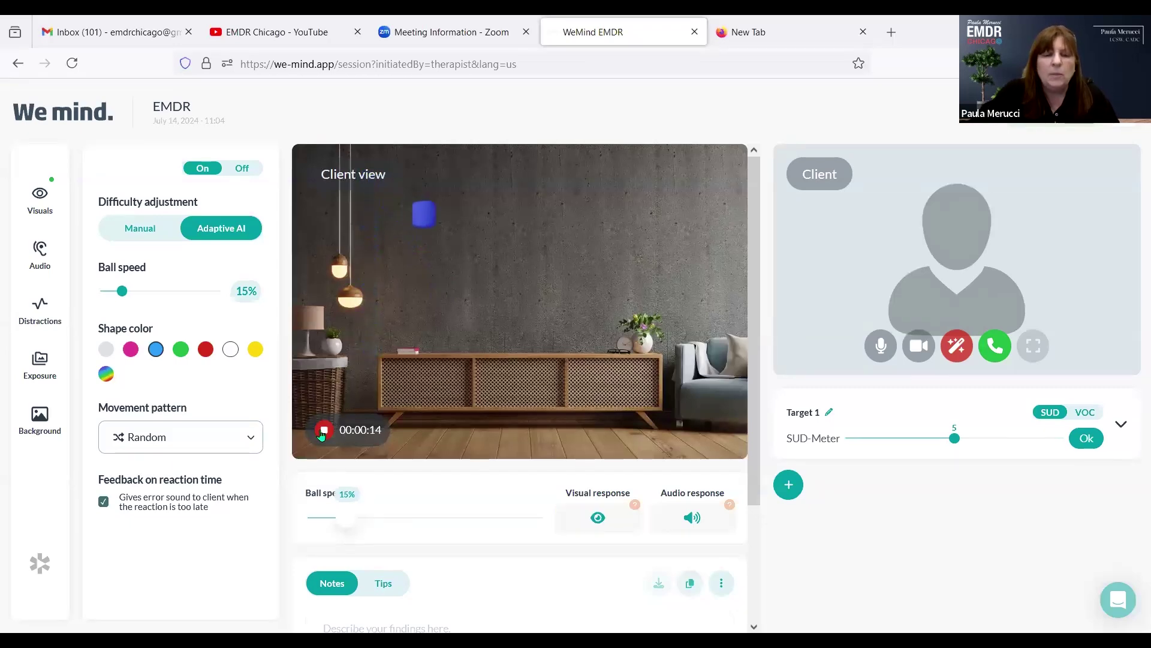
pyautogui.click(323, 431)
pyautogui.click(597, 517)
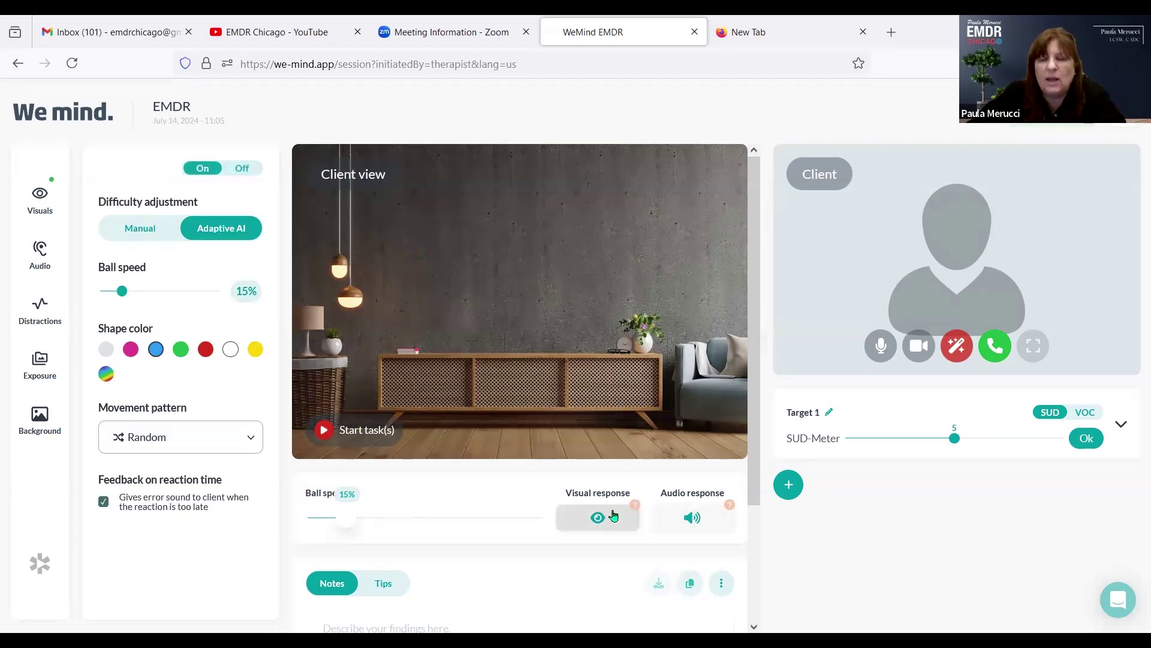
pyautogui.moveTo(636, 511)
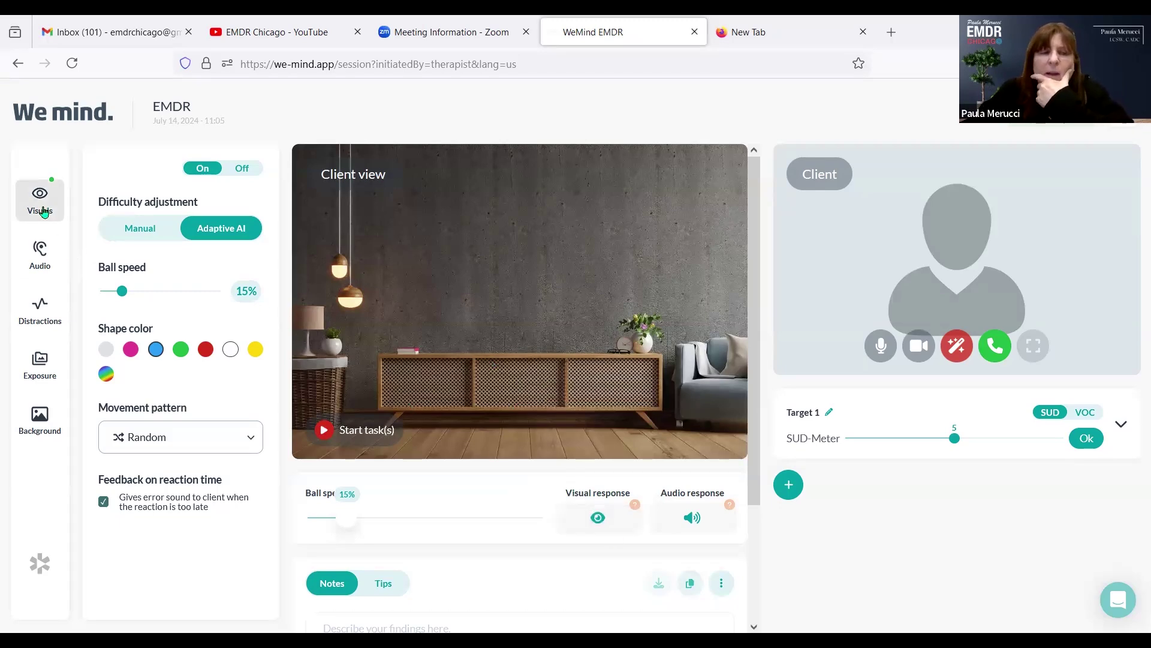
# Set the ball speed to 81% and start the visual task with the random movement pattern.
pyautogui.click(197, 448)
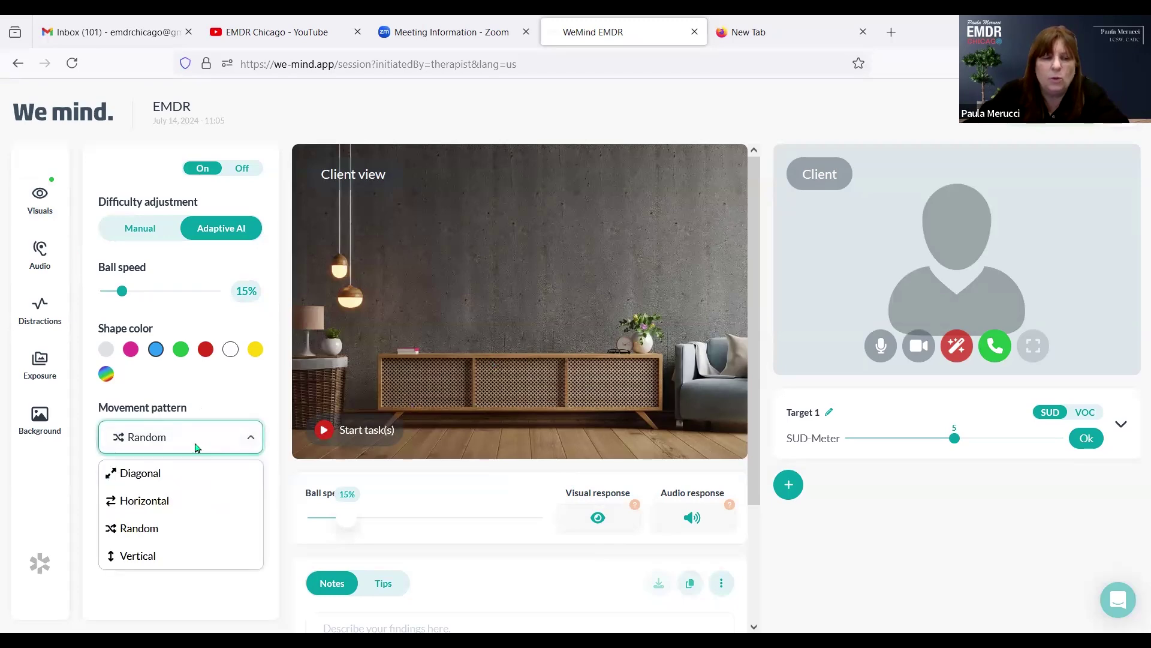
pyautogui.click(325, 433)
pyautogui.moveTo(121, 294); pyautogui.dragTo(194, 304)
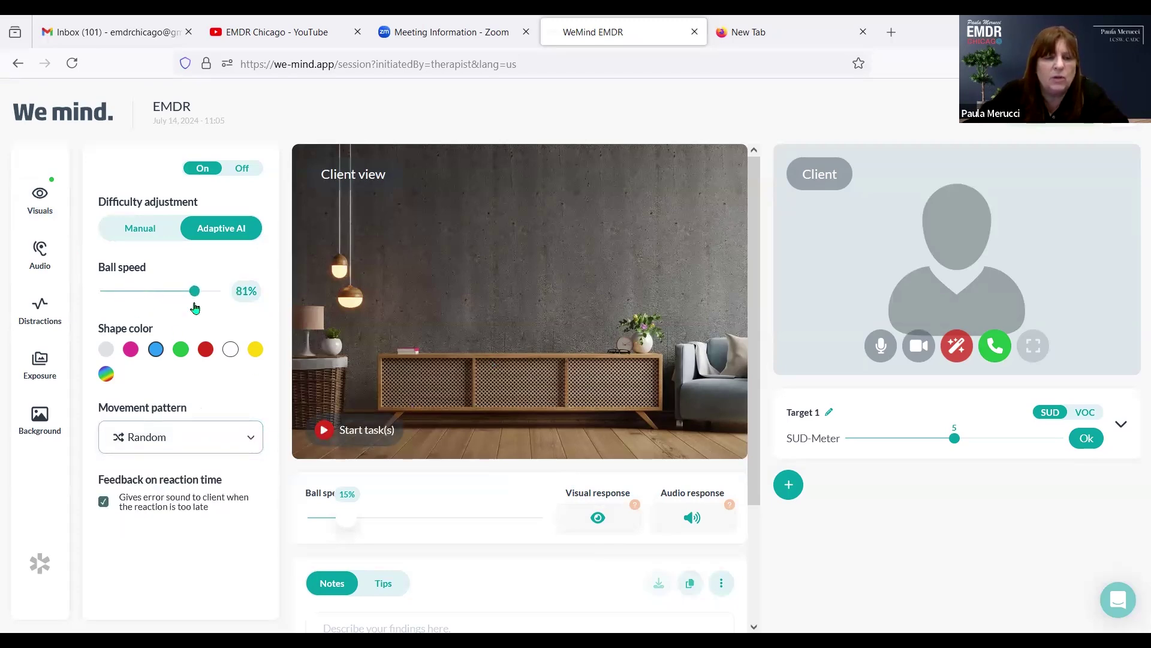
pyautogui.click(324, 430)
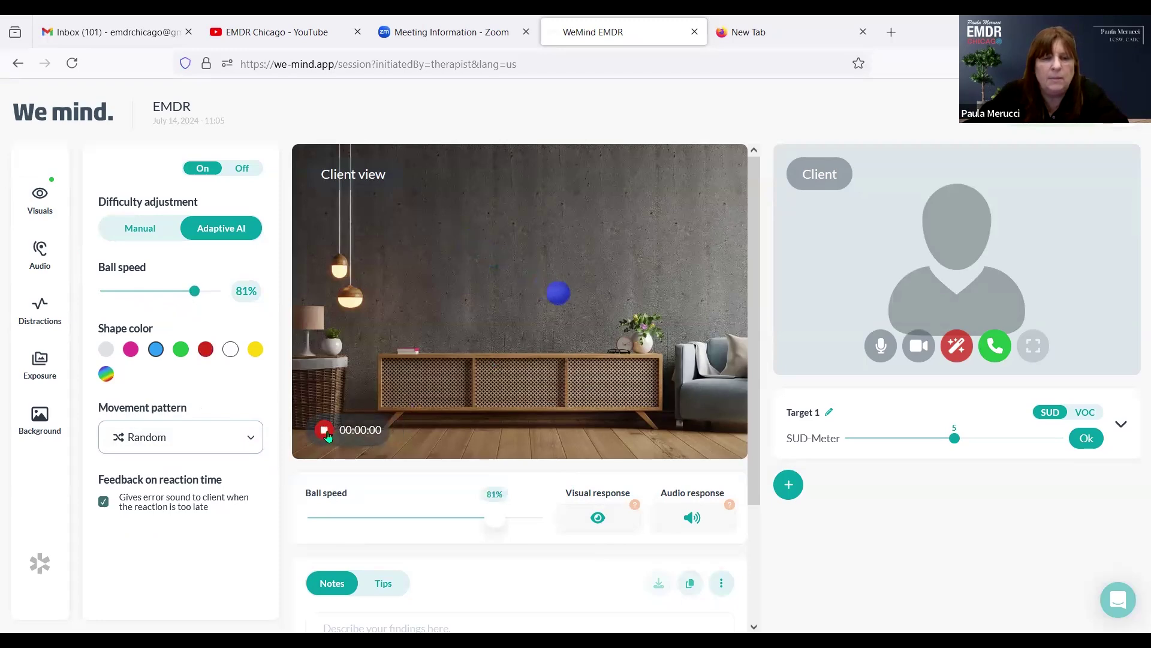
# Switch the running ball to the Horizontal movement pattern and raise its speed to 100%.
pyautogui.click(217, 442)
pyautogui.click(185, 500)
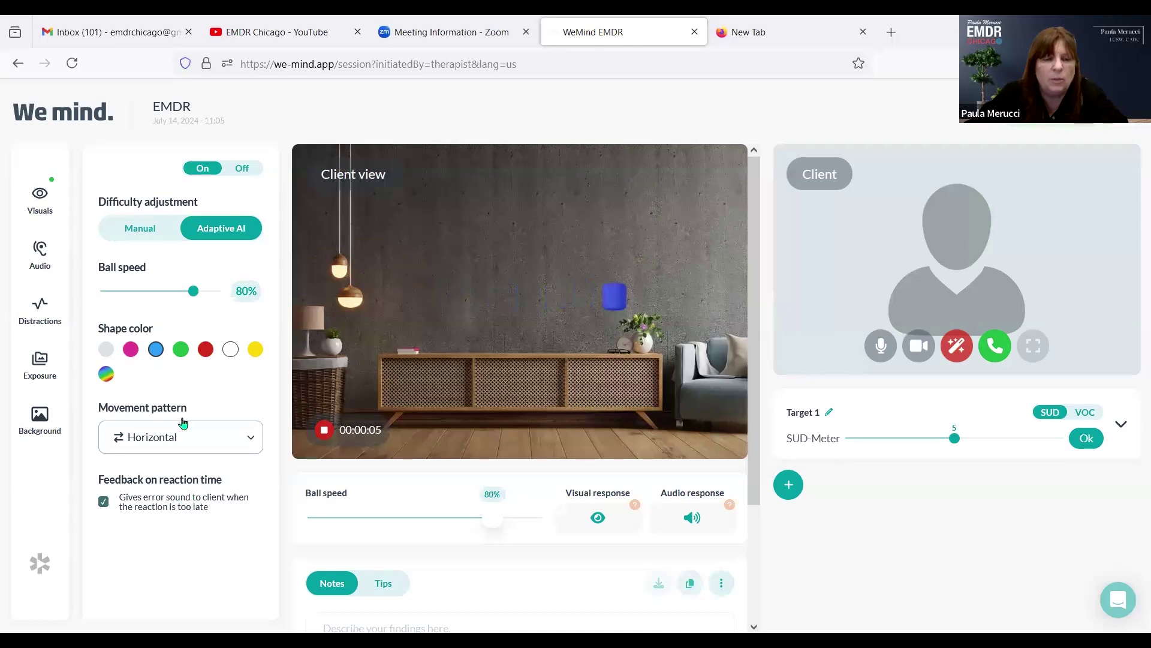
pyautogui.moveTo(195, 291); pyautogui.dragTo(216, 292)
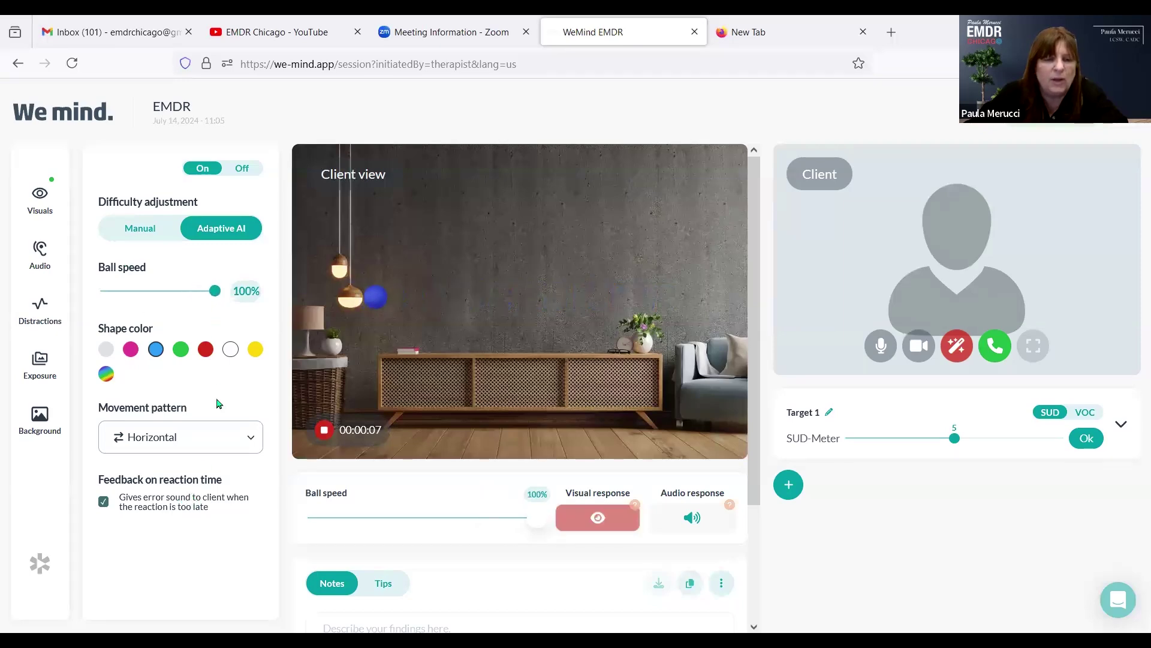
# Try the Vertical movement pattern, change it to Diagonal, and stop and restart the task.
pyautogui.click(249, 437)
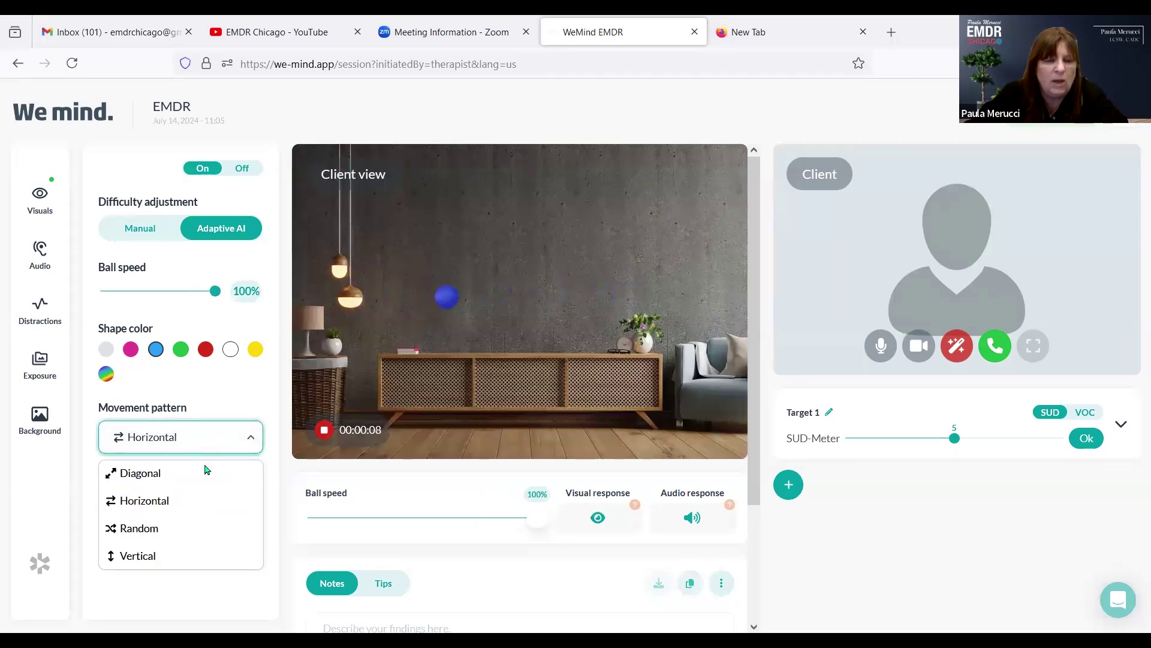
pyautogui.click(190, 552)
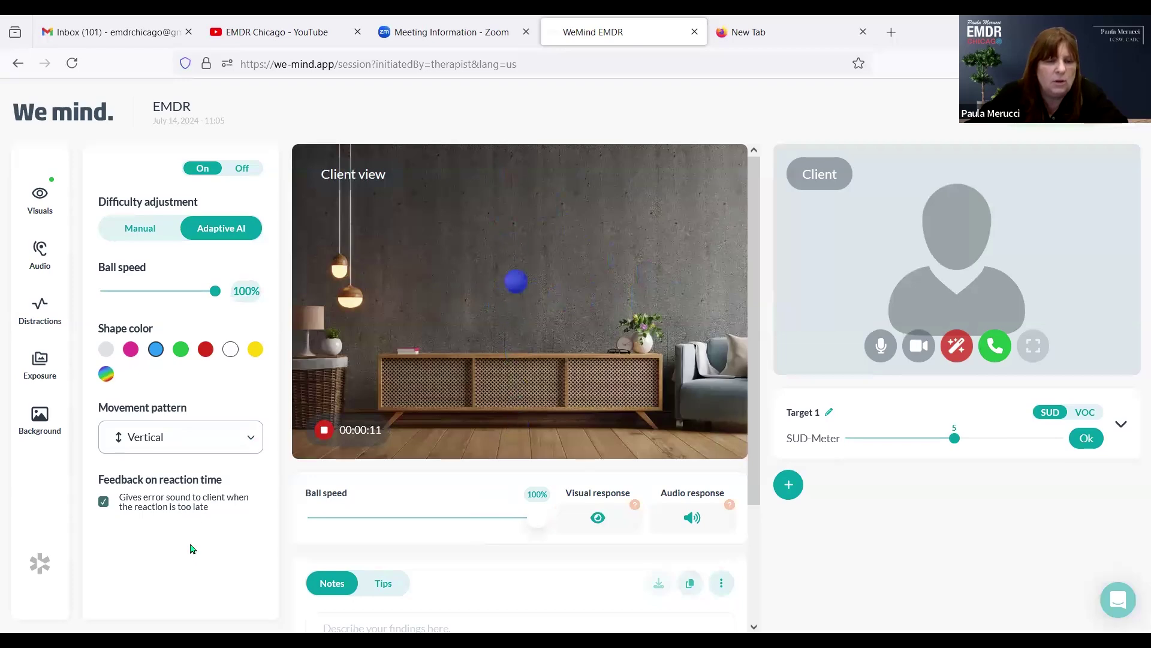
pyautogui.click(217, 442)
pyautogui.click(212, 474)
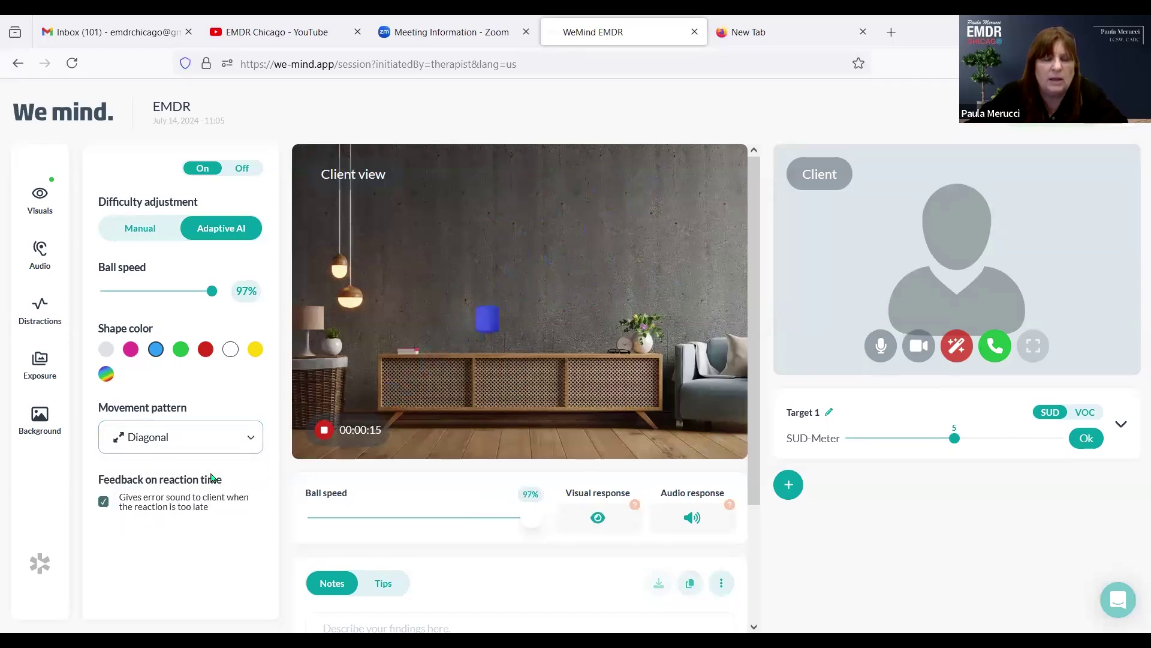
pyautogui.click(324, 437)
pyautogui.click(323, 436)
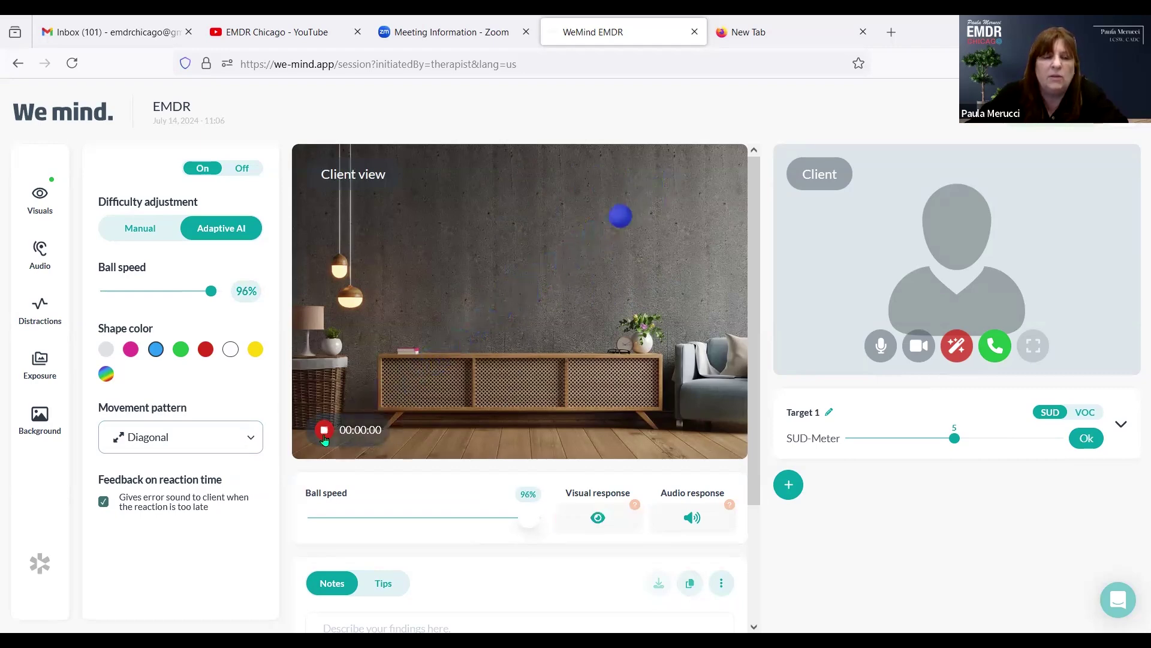
# Choose the multicolor color-changing shape and lower the ball speed to 23%.
pyautogui.click(104, 376)
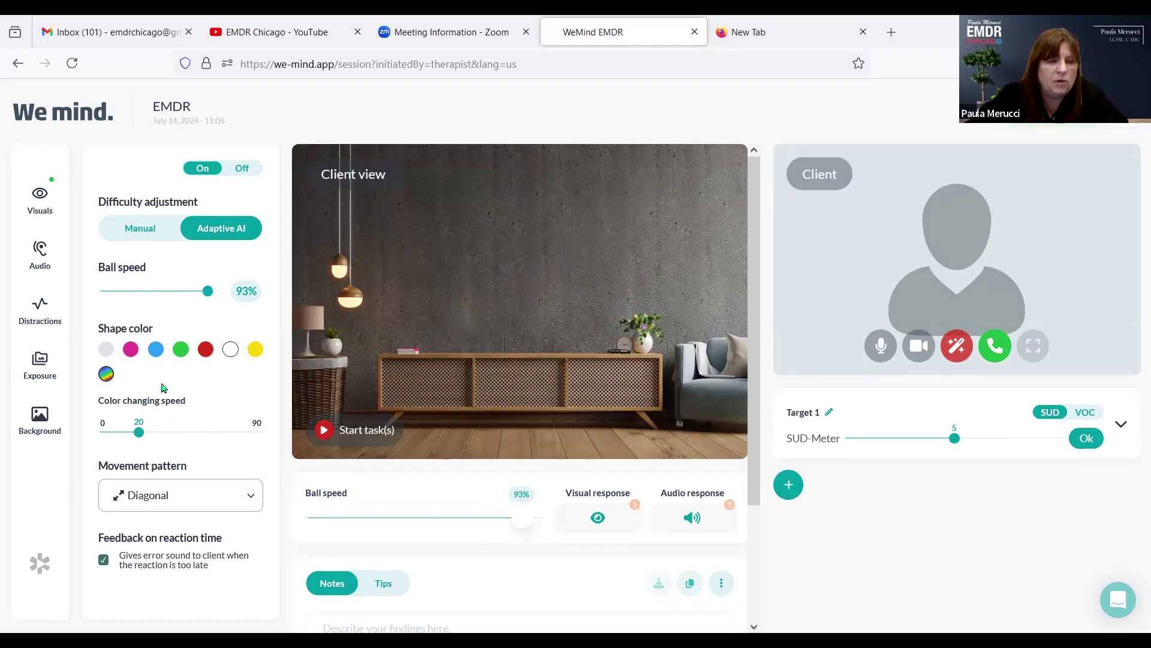
pyautogui.moveTo(188, 293); pyautogui.dragTo(131, 293)
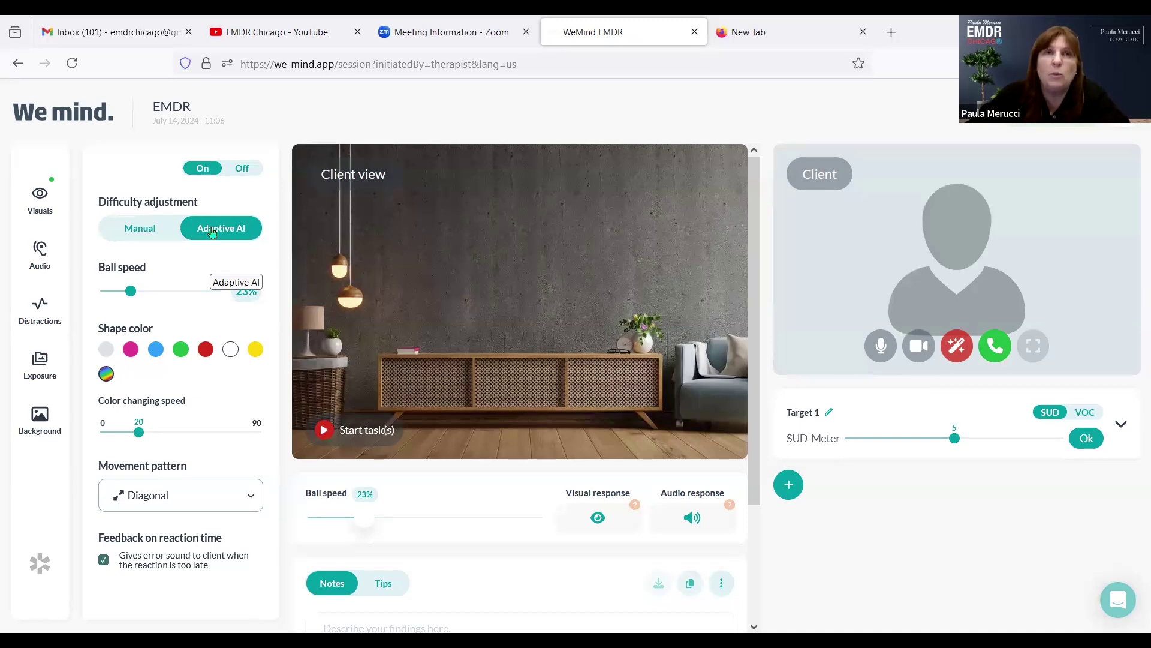
# Enter "snapshot..." in the session notes.
pyautogui.scroll(-3, 372, 570)
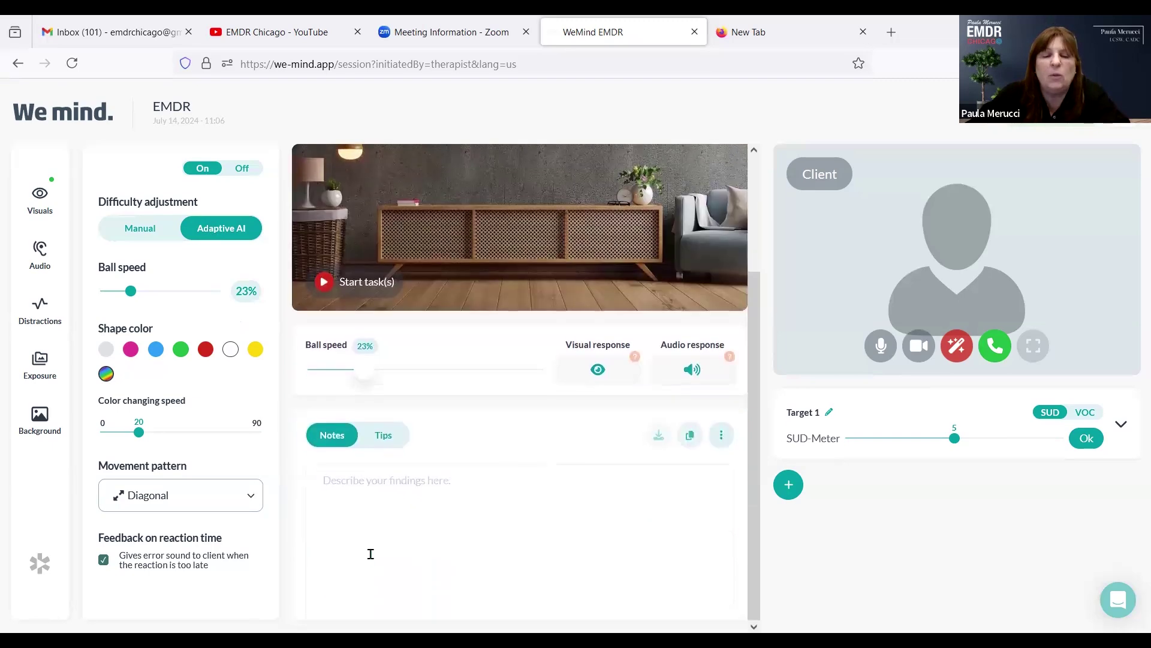
pyautogui.click(348, 483)
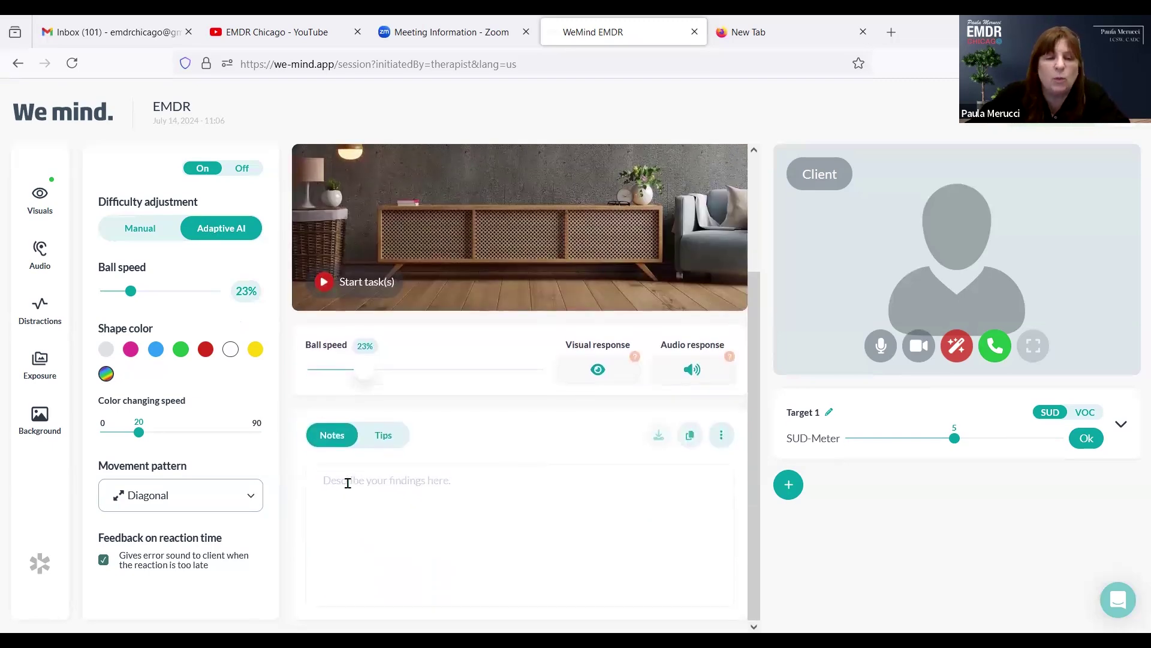
pyautogui.write('sna')
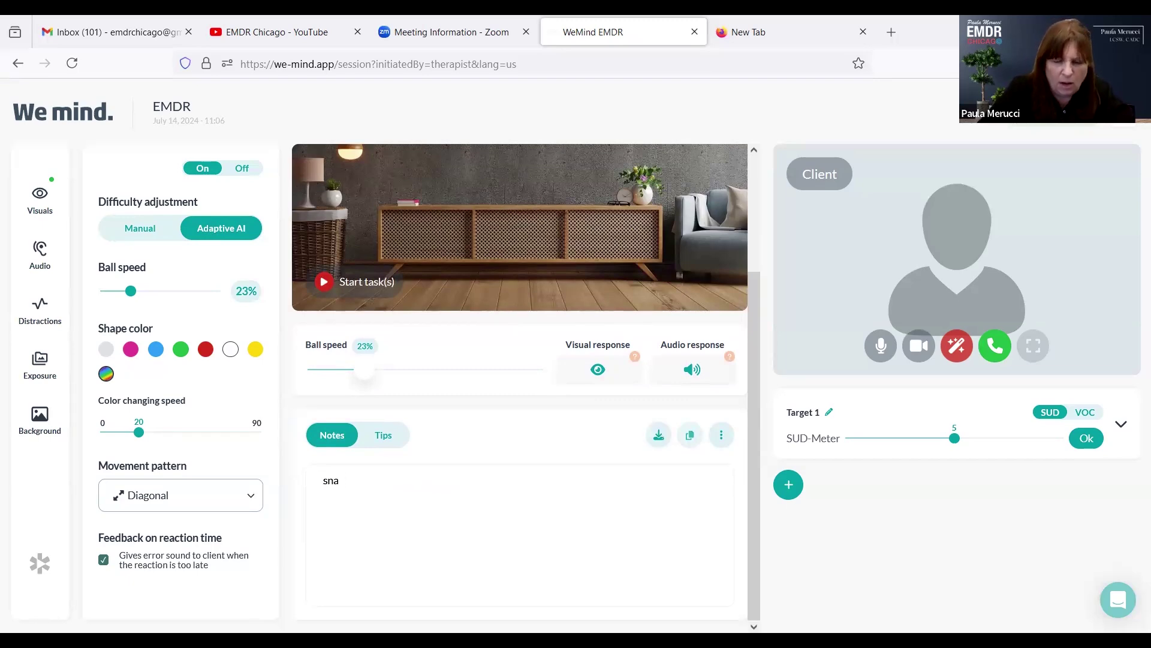
pyautogui.write('psh')
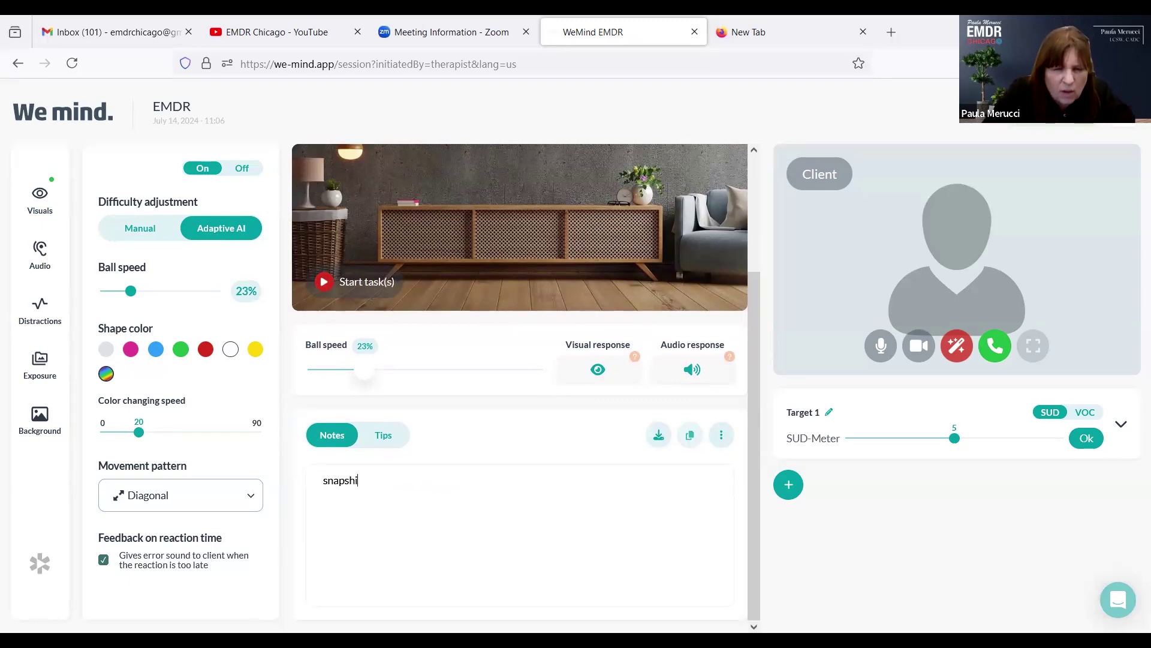
pyautogui.write('o')
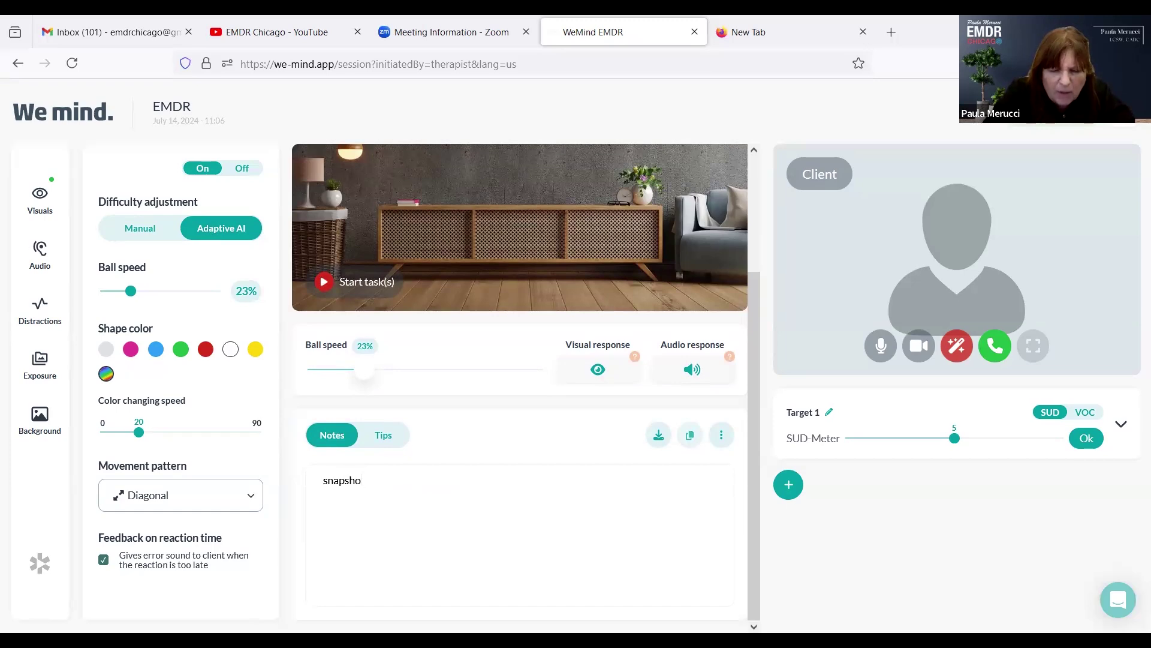
pyautogui.write('t...')
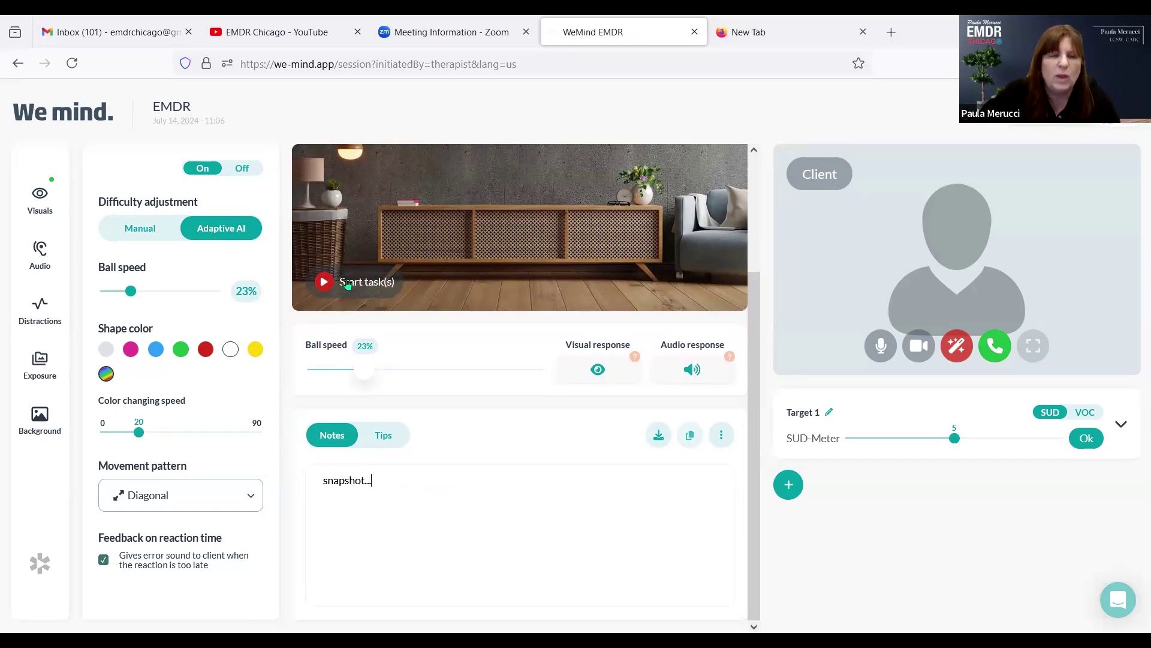
# Set the movement pattern to Random and run the color-changing visual task before stopping it.
pyautogui.click(244, 494)
pyautogui.click(206, 586)
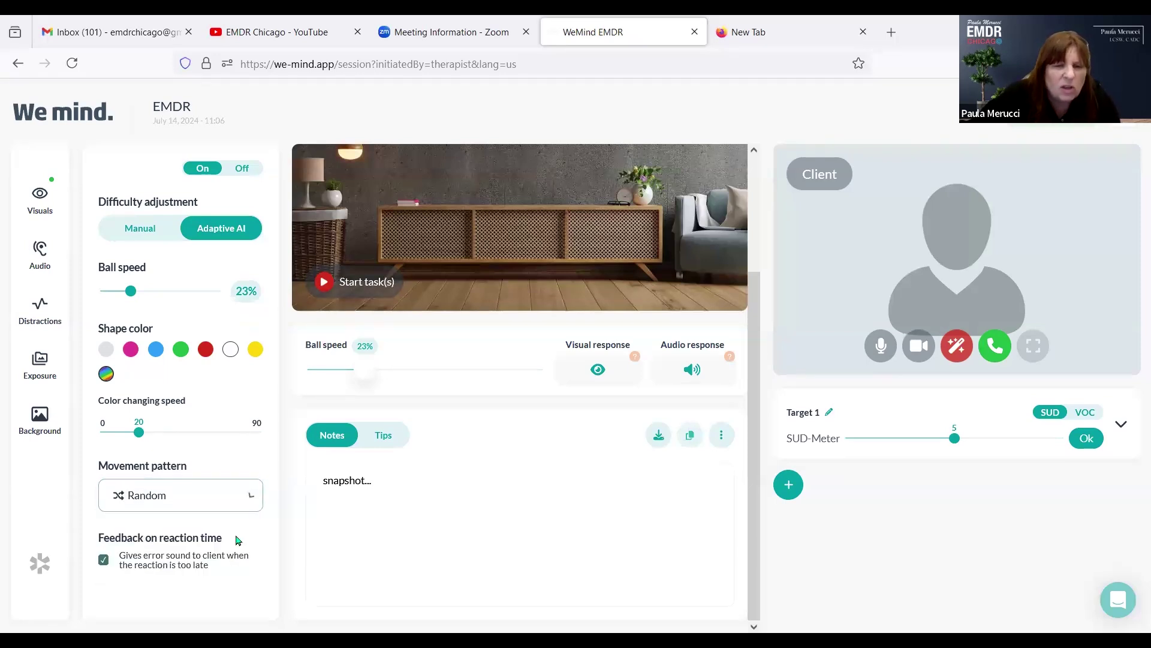
pyautogui.click(325, 281)
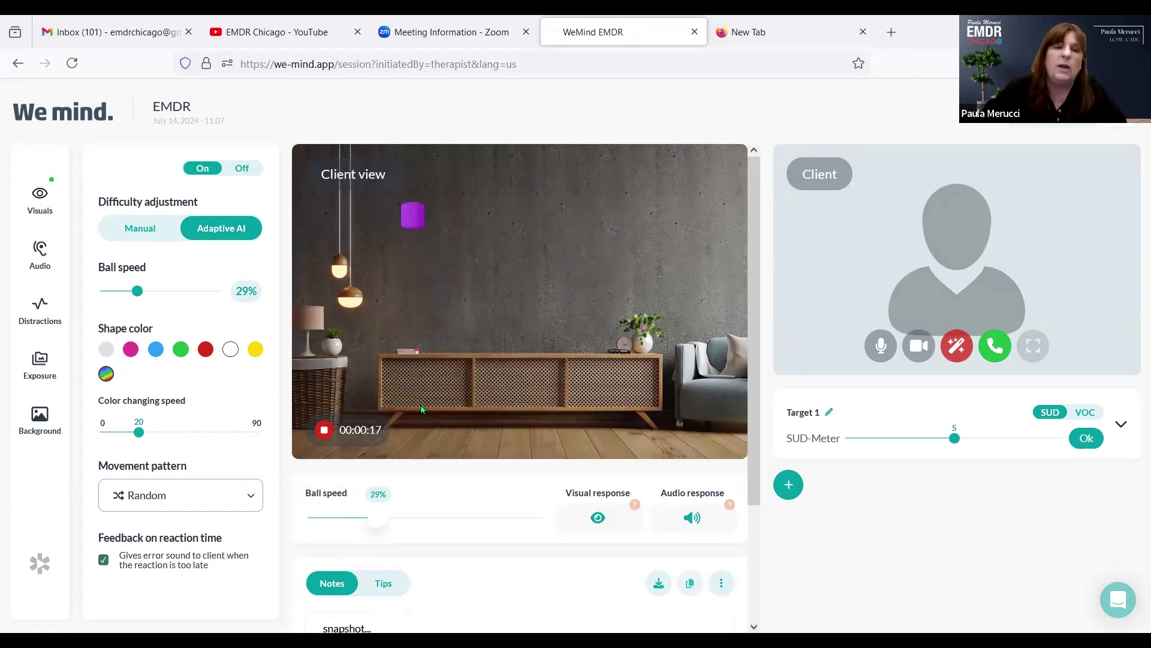
pyautogui.click(324, 430)
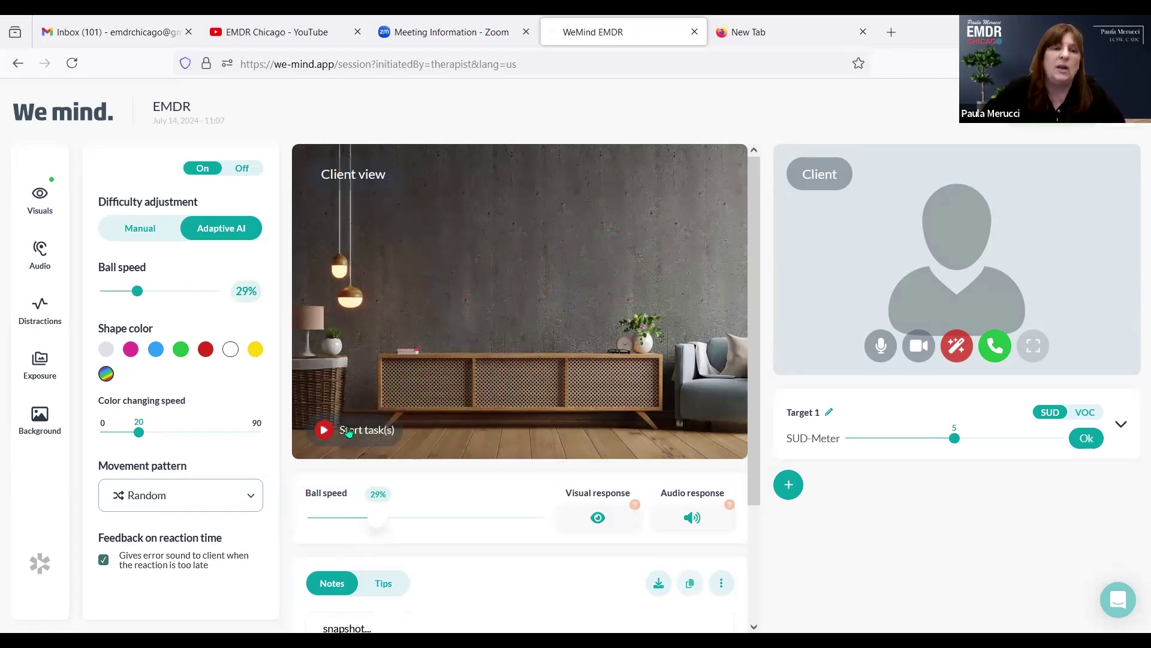
# Set the audio task's sound type to Strings 1 and turn the audio on.
pyautogui.click(49, 257)
pyautogui.click(242, 292)
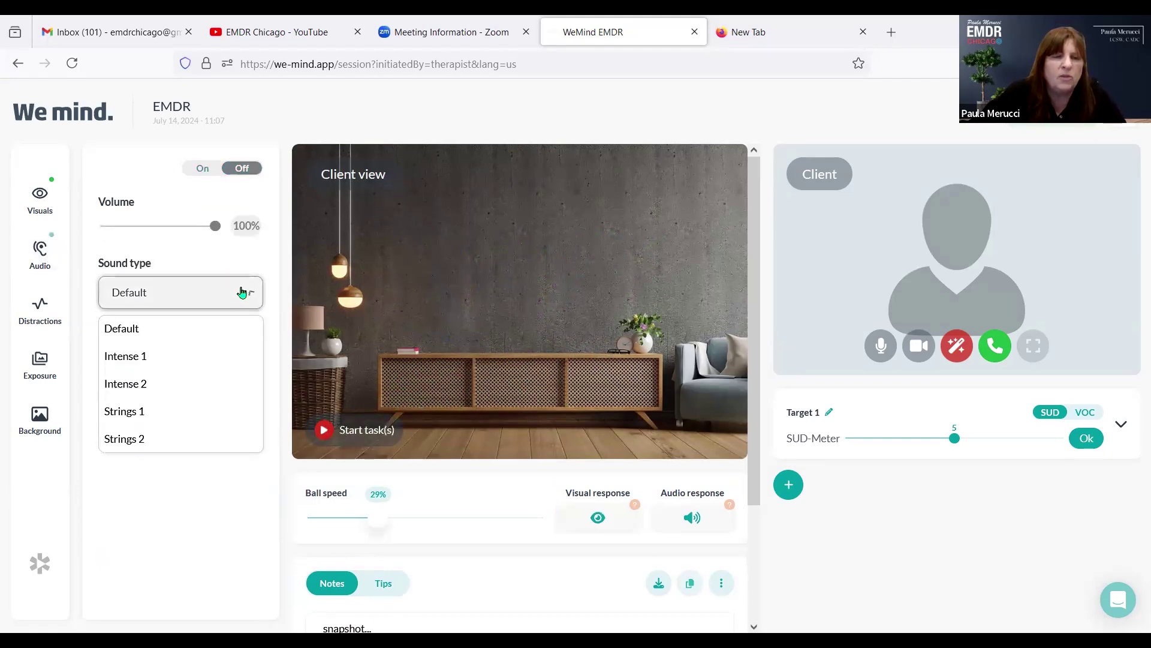
pyautogui.click(217, 411)
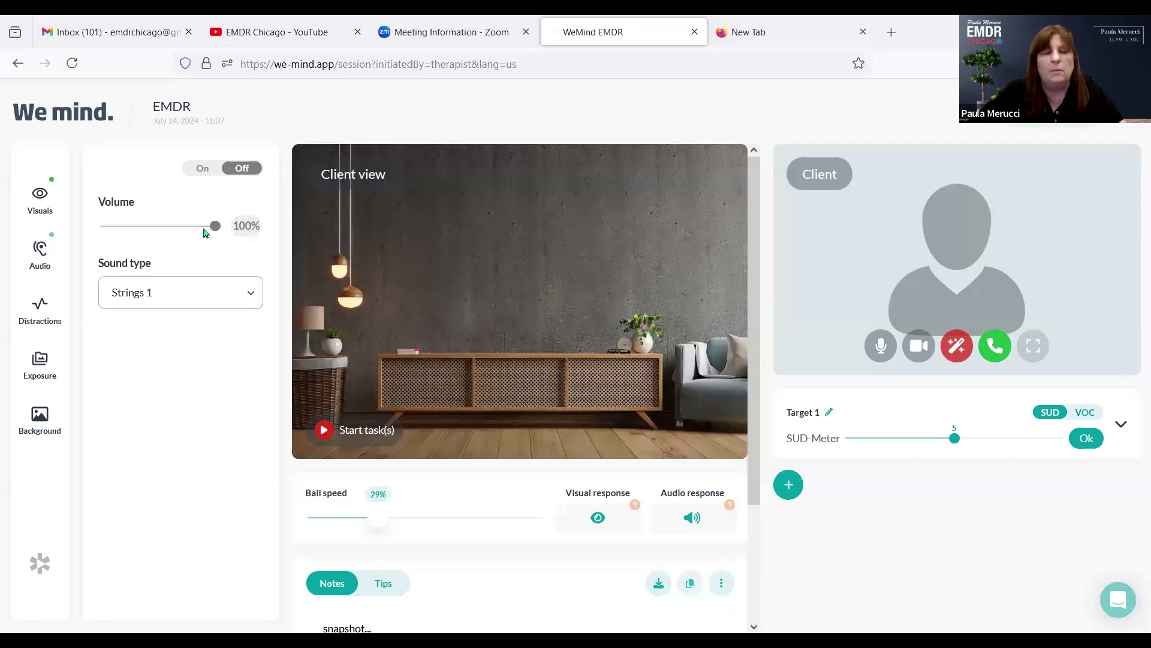
pyautogui.click(206, 169)
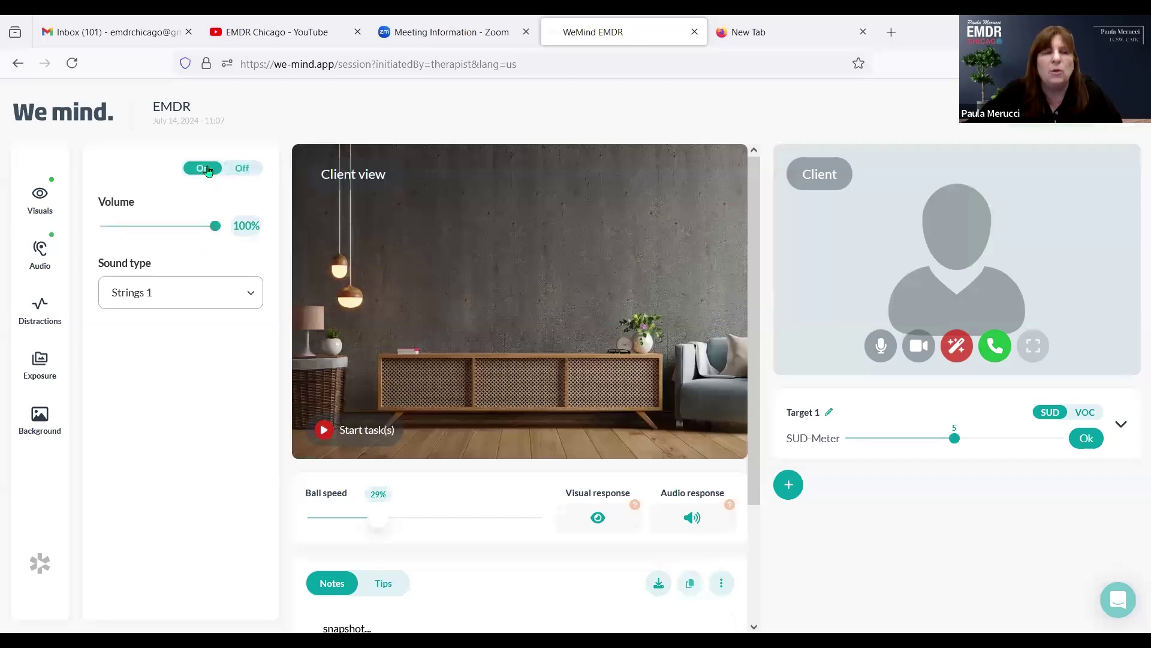
# Toggle the audio off and on with the audio response control, and run and stop the combined visual and audio task.
pyautogui.click(705, 522)
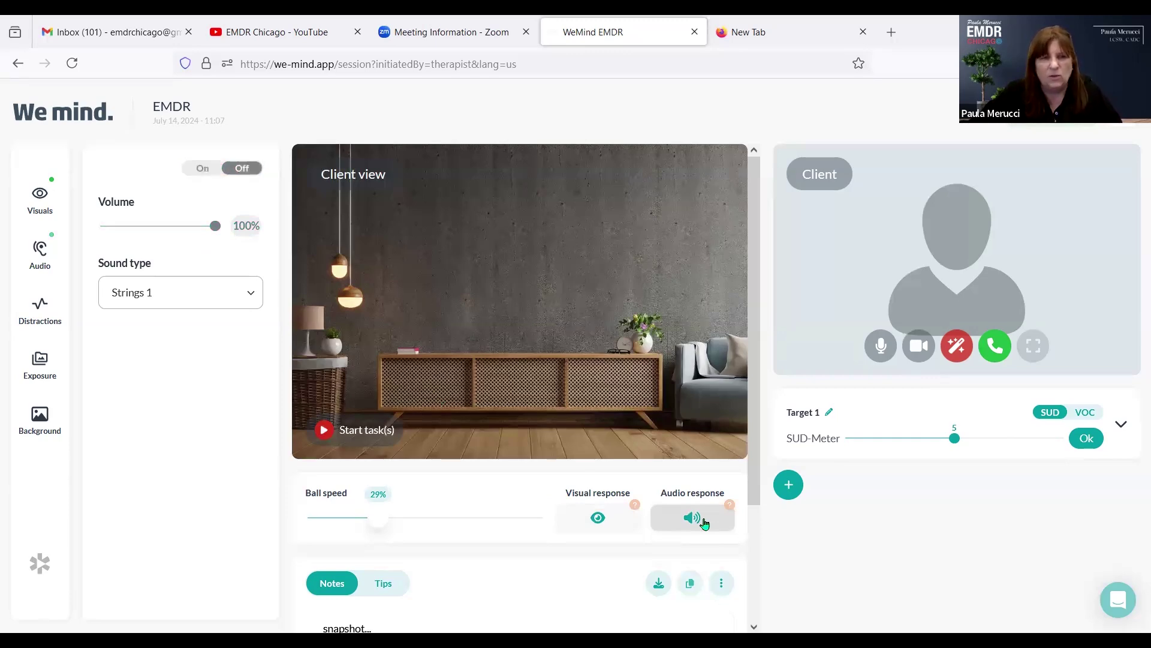
pyautogui.click(705, 522)
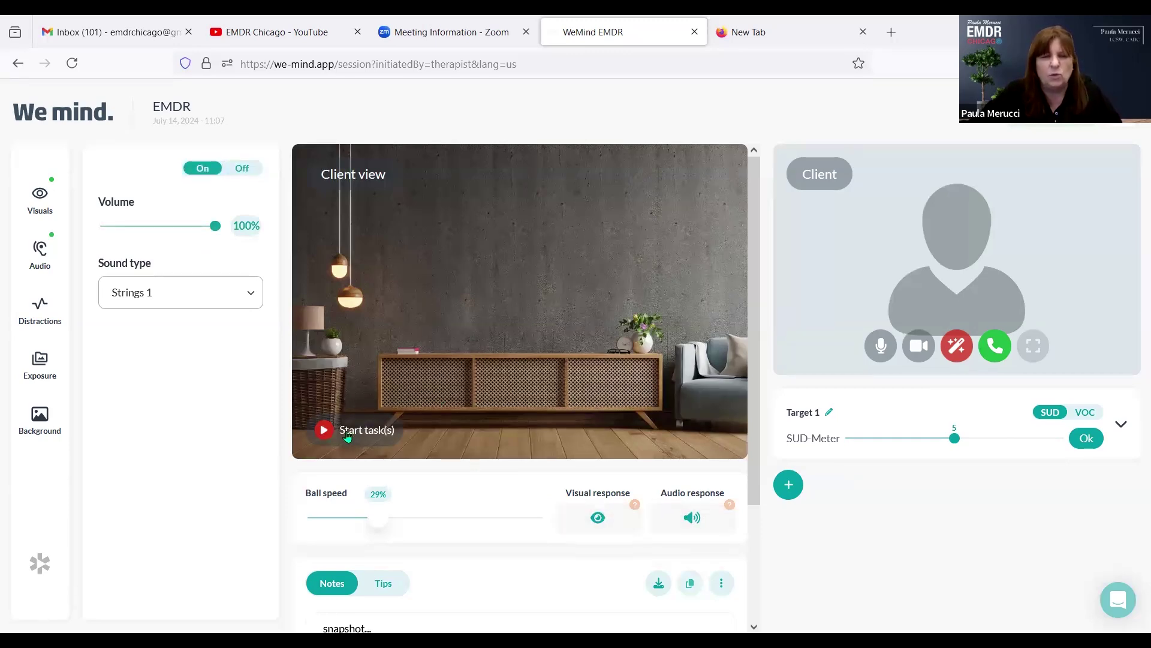
pyautogui.click(329, 427)
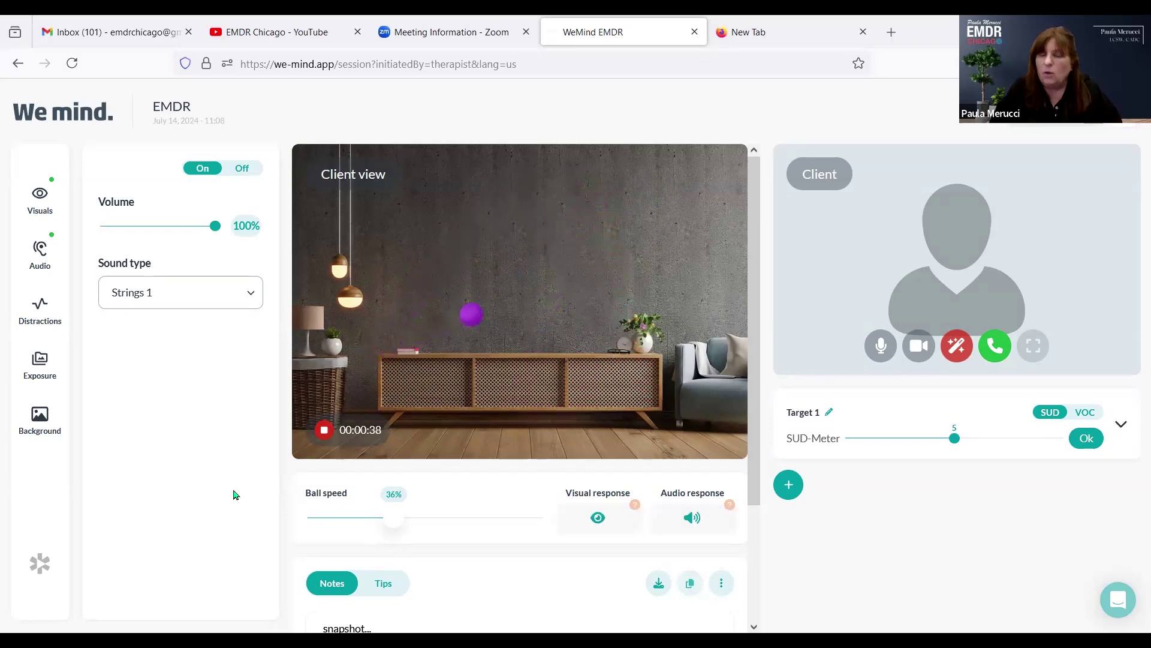
pyautogui.click(346, 435)
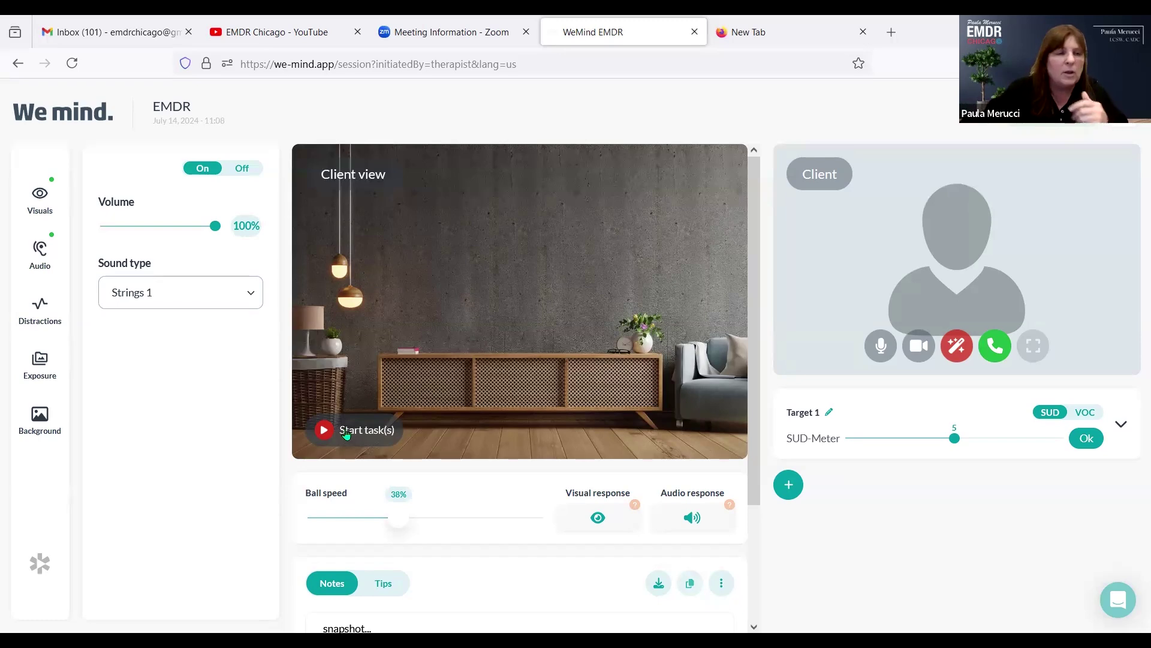
# Try the beach sunset, kittens, puppies, snowy mountains and sunlit forest images as the client-view background.
pyautogui.click(51, 427)
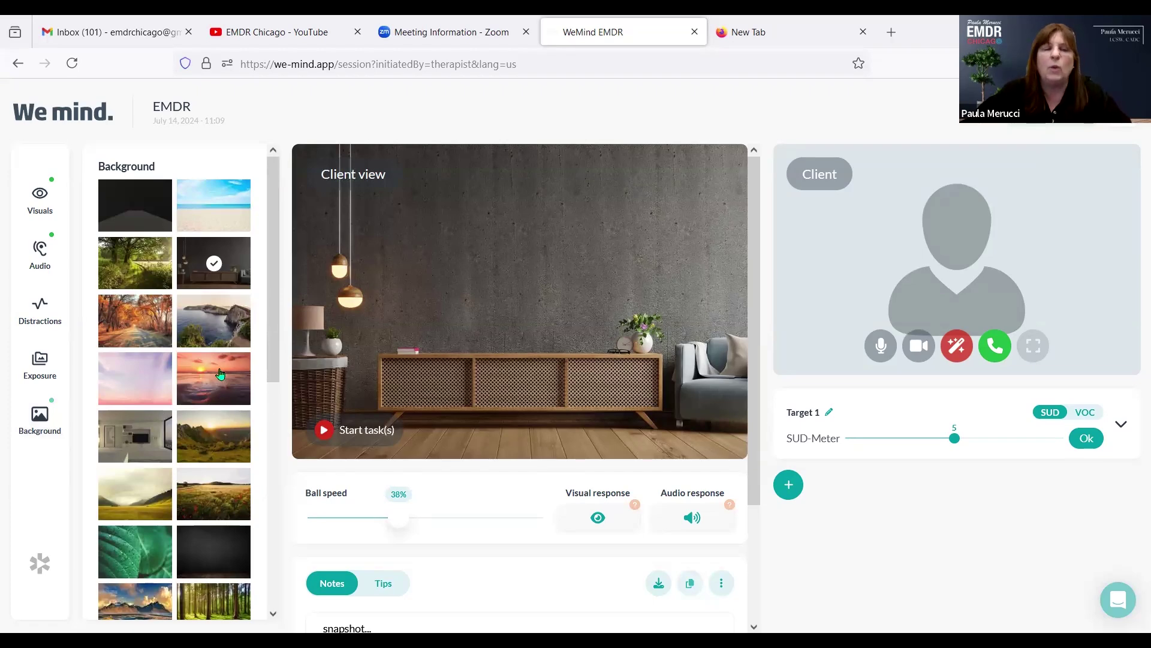
pyautogui.click(220, 374)
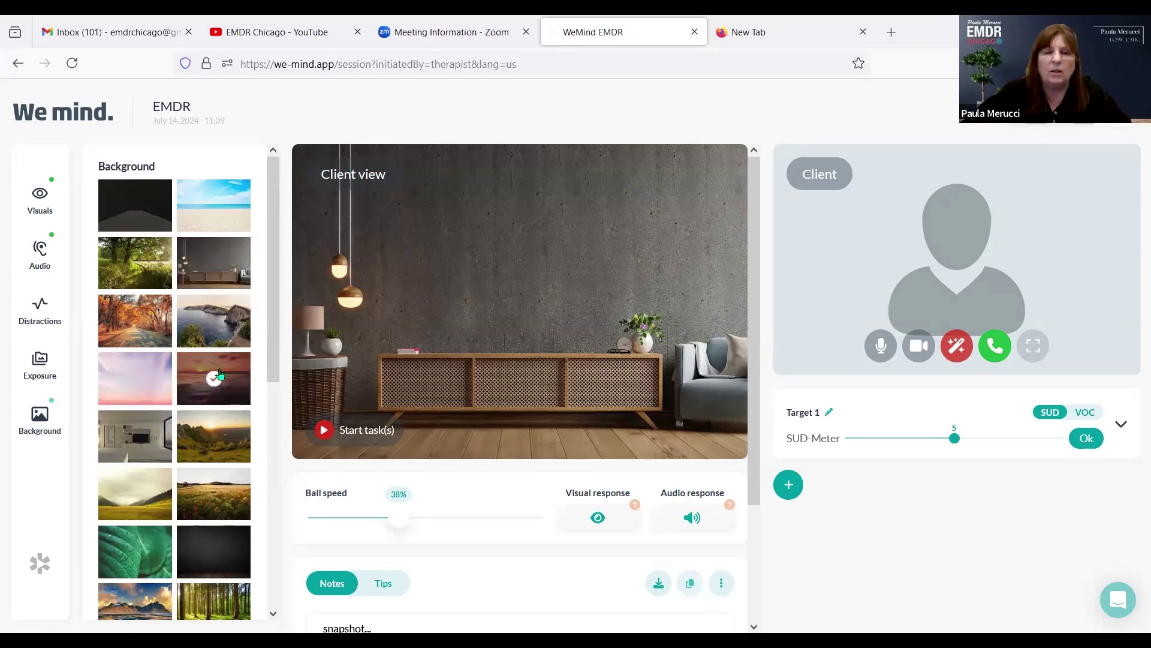
pyautogui.scroll(-7, 220, 373)
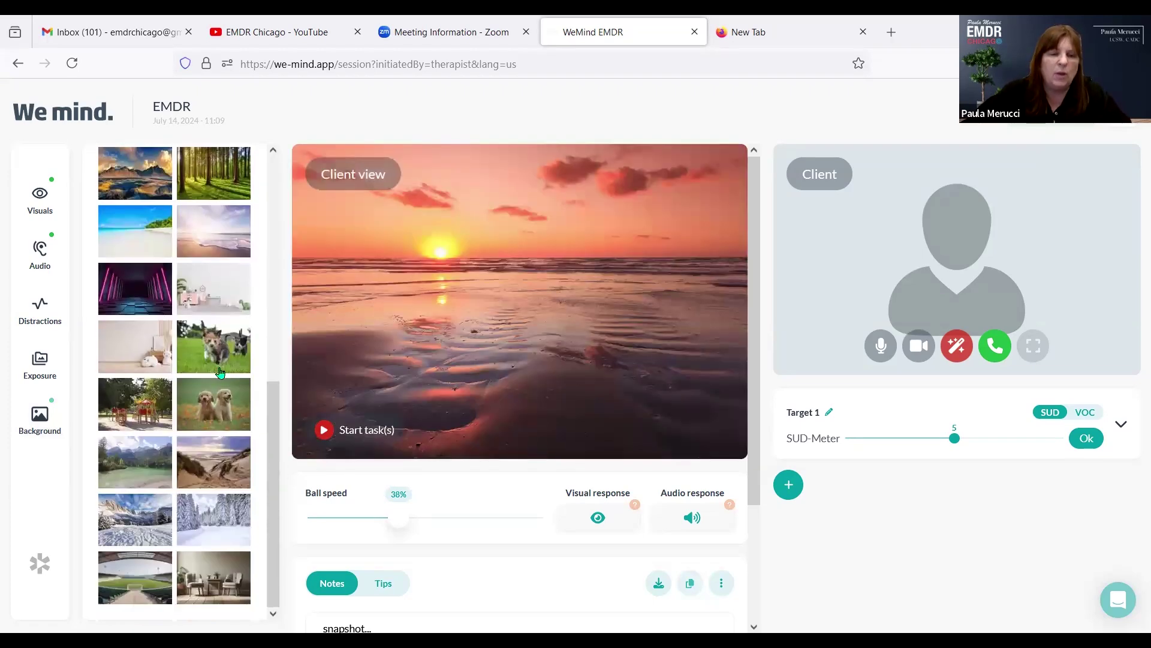
pyautogui.click(217, 360)
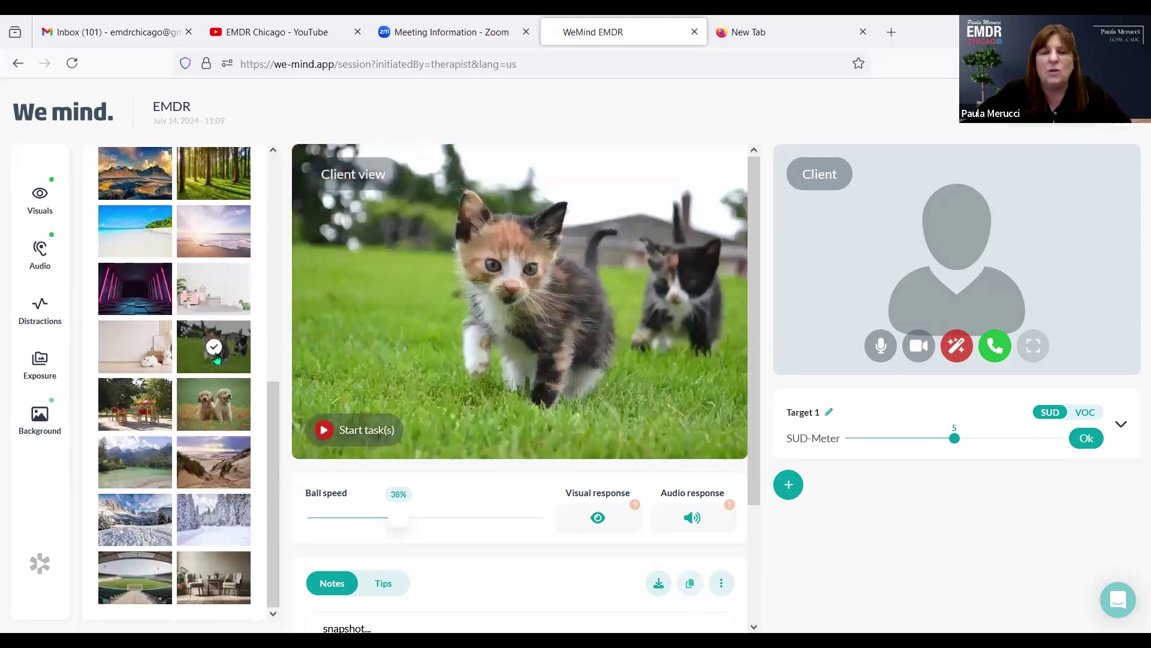
pyautogui.click(217, 395)
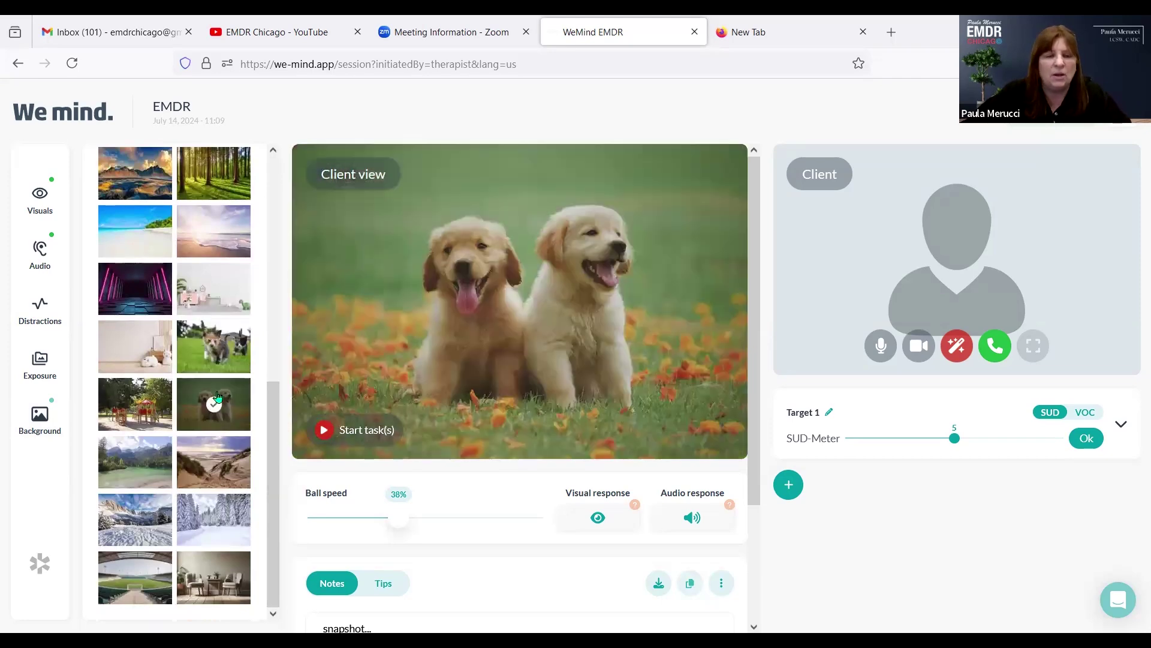
pyautogui.click(139, 505)
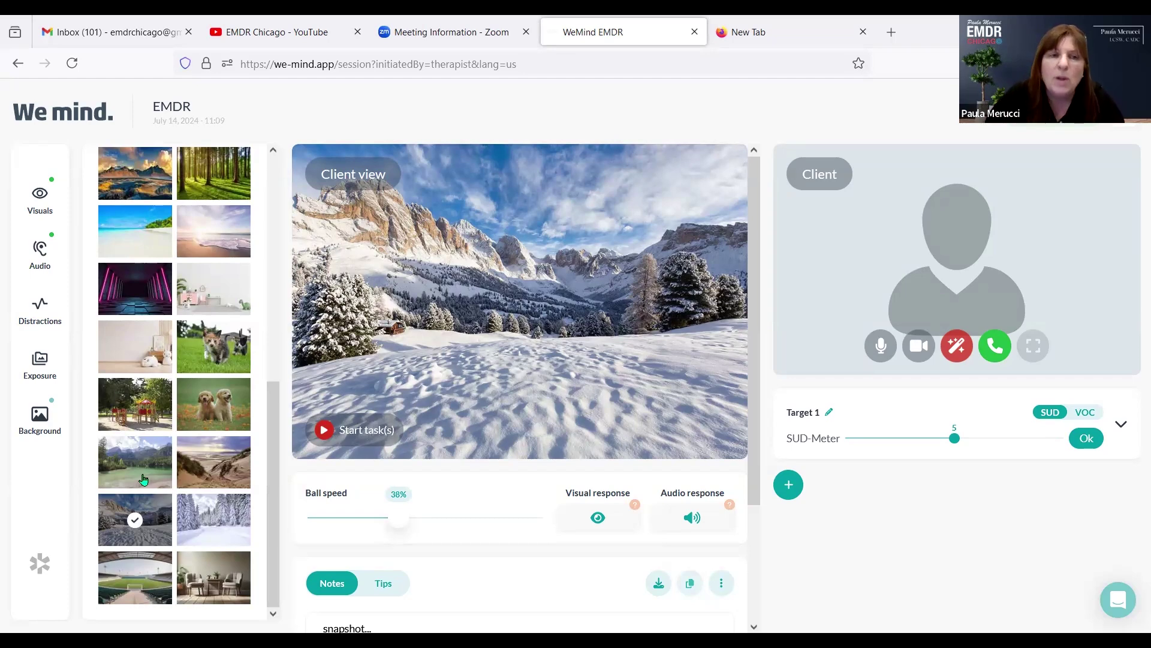
pyautogui.click(231, 177)
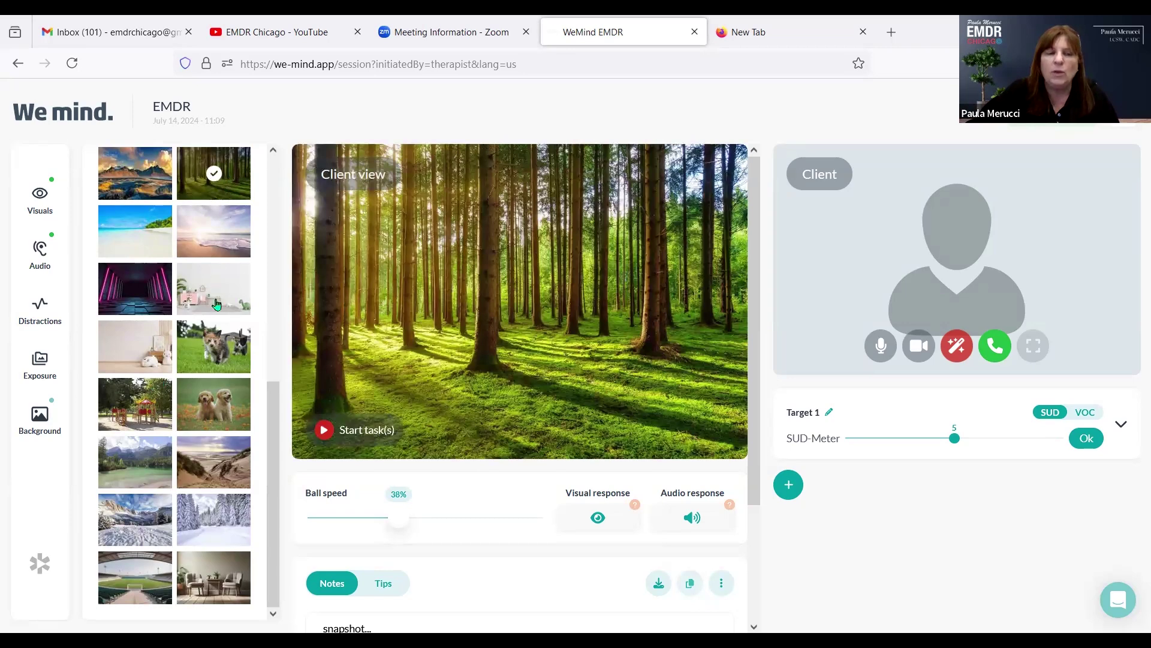
# Switch the client-view background to the kittens and back to the two puppies, and run and stop the visual and audio task.
pyautogui.click(221, 348)
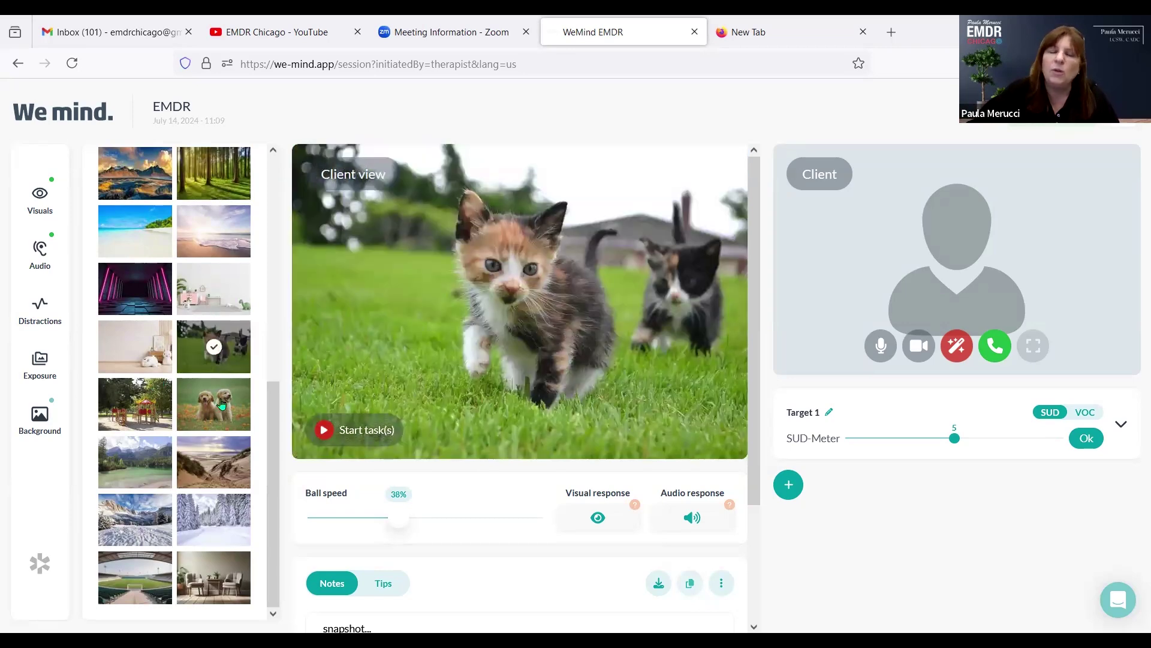
pyautogui.click(222, 404)
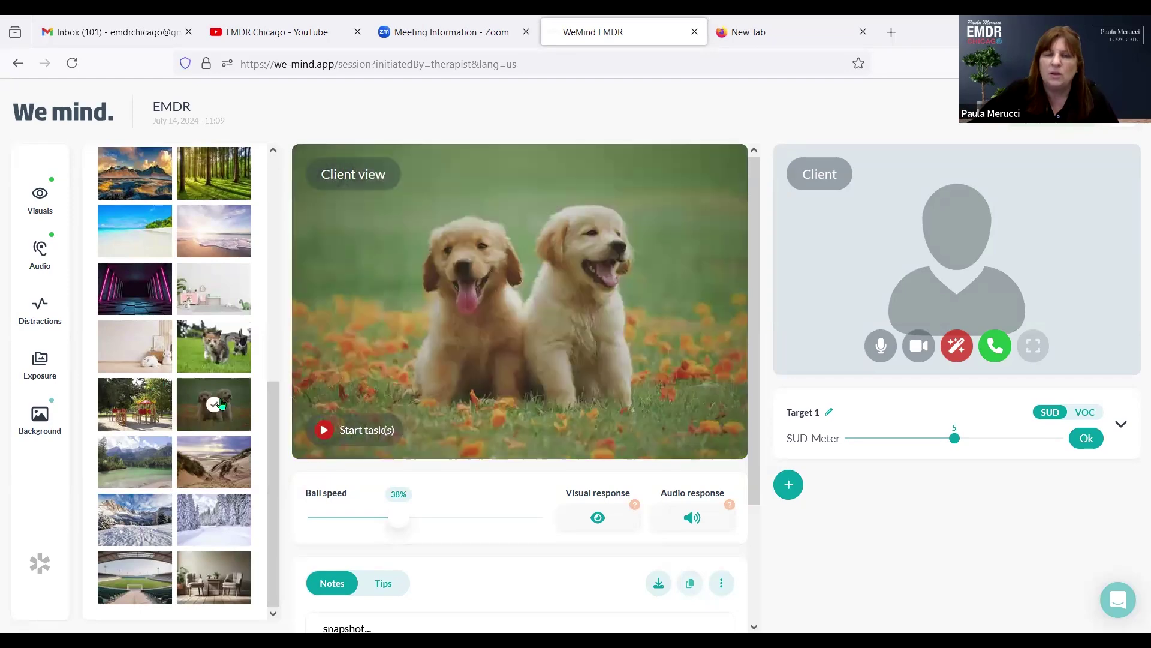
pyautogui.click(323, 430)
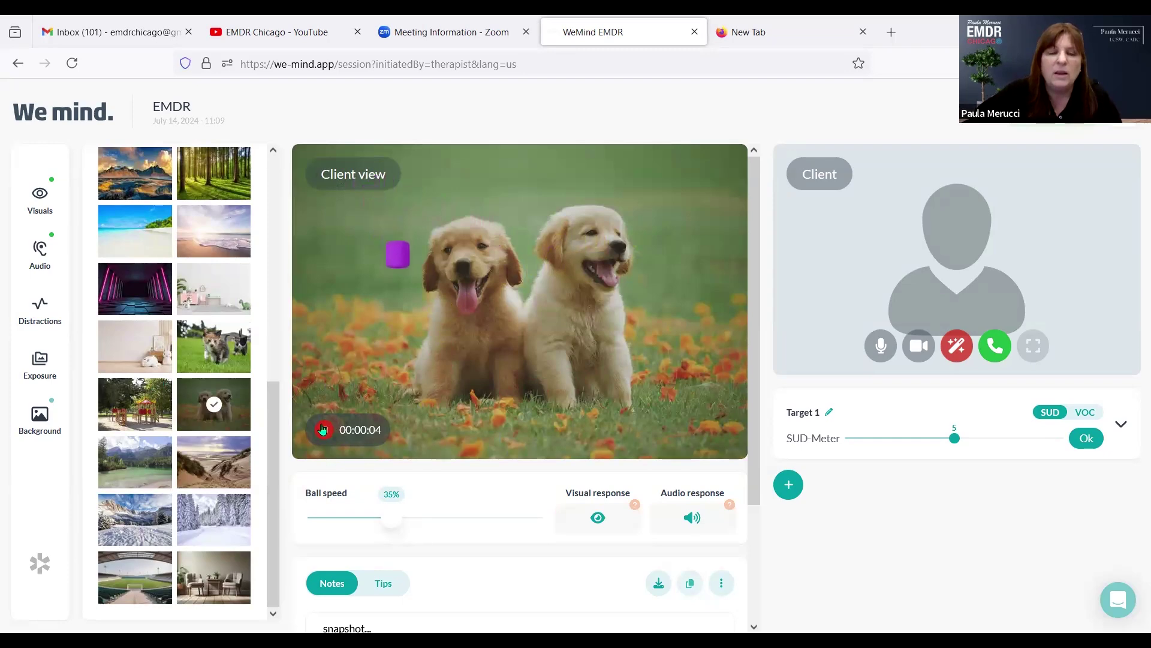
pyautogui.click(322, 430)
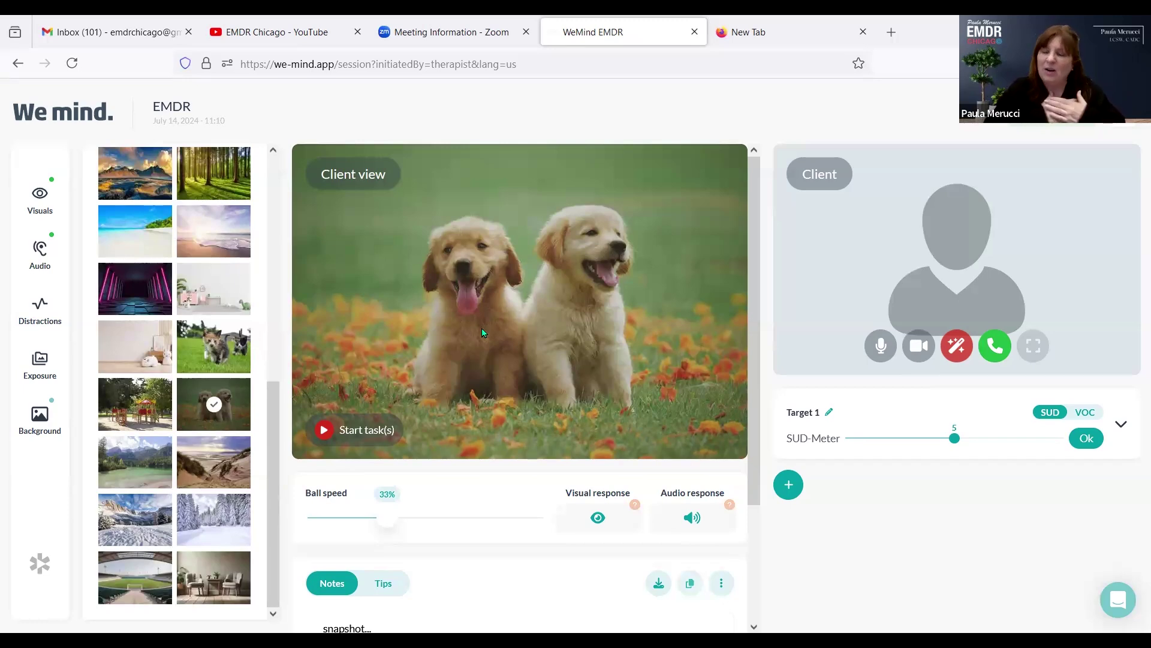
# Set the visual task to Manual difficulty, 6% ball speed, yellow shape and Horizontal movement, and run it before stopping it.
pyautogui.click(47, 183)
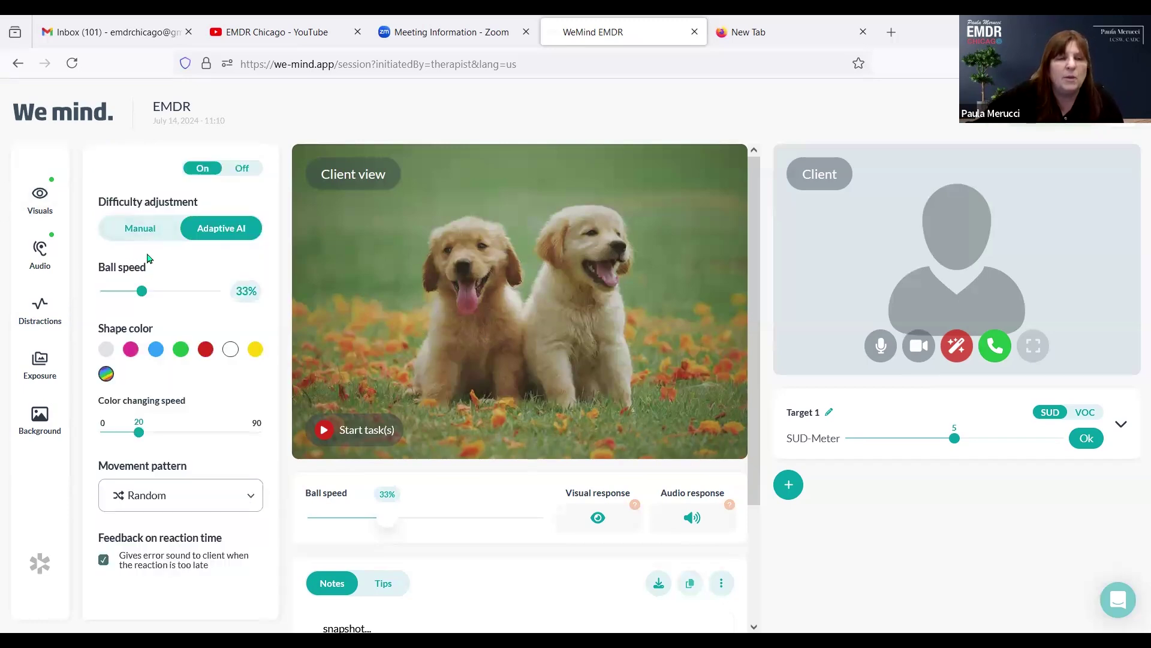
pyautogui.click(150, 236)
pyautogui.moveTo(144, 292); pyautogui.dragTo(112, 291)
pyautogui.click(257, 352)
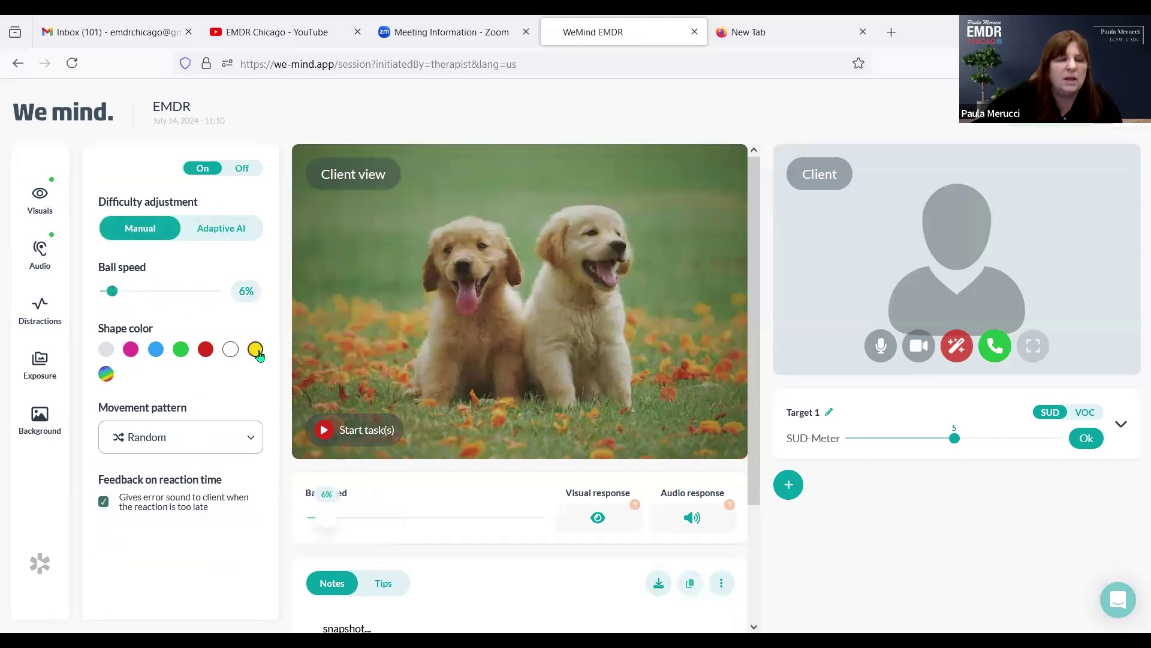
pyautogui.click(222, 437)
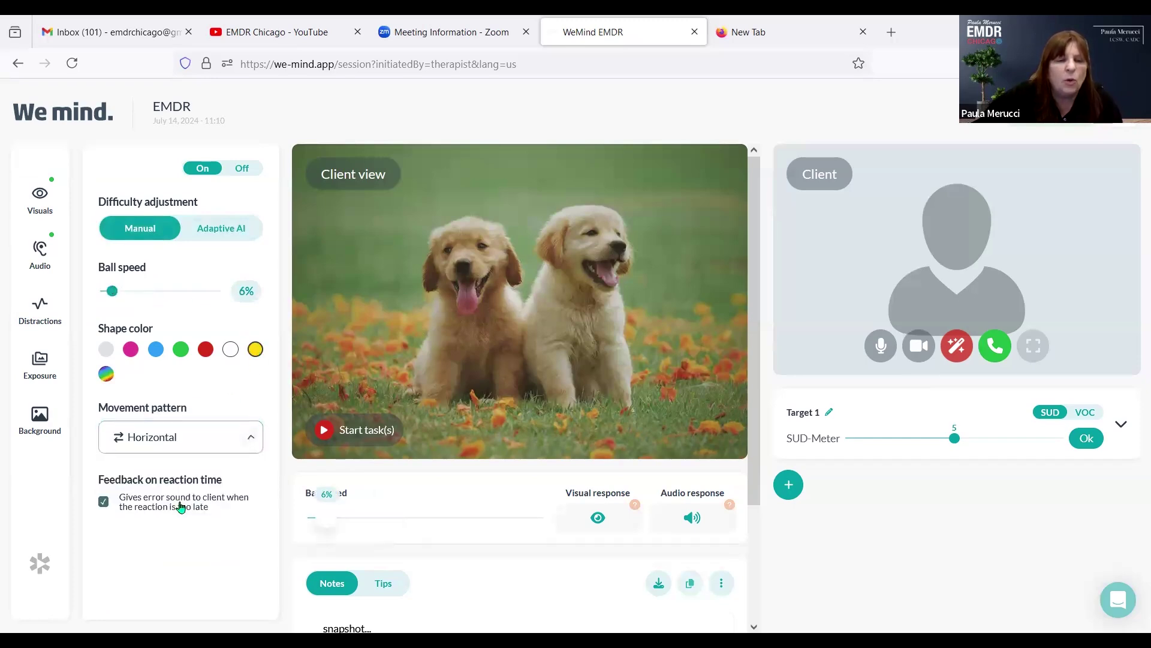
pyautogui.click(181, 505)
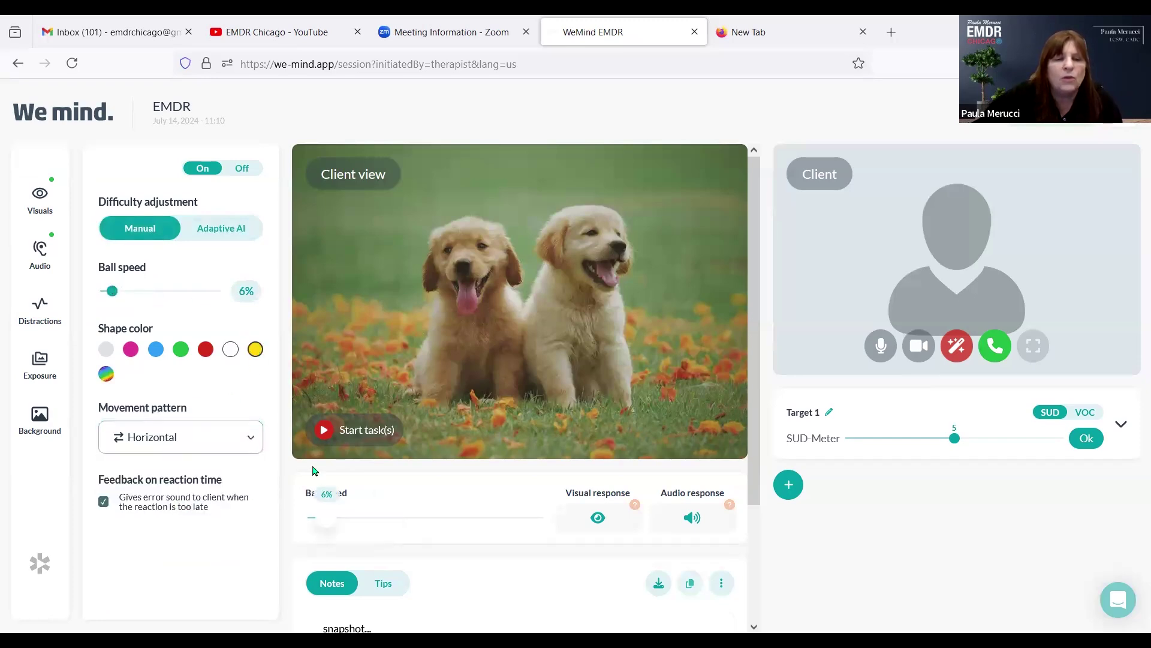
pyautogui.click(324, 430)
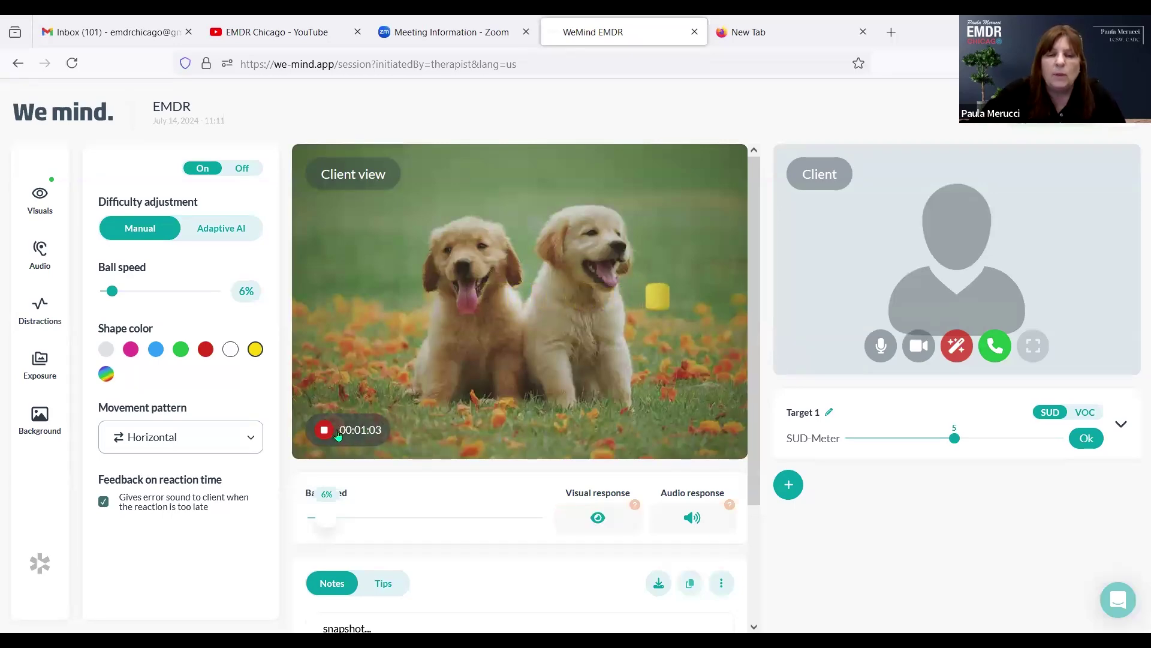
pyautogui.click(337, 435)
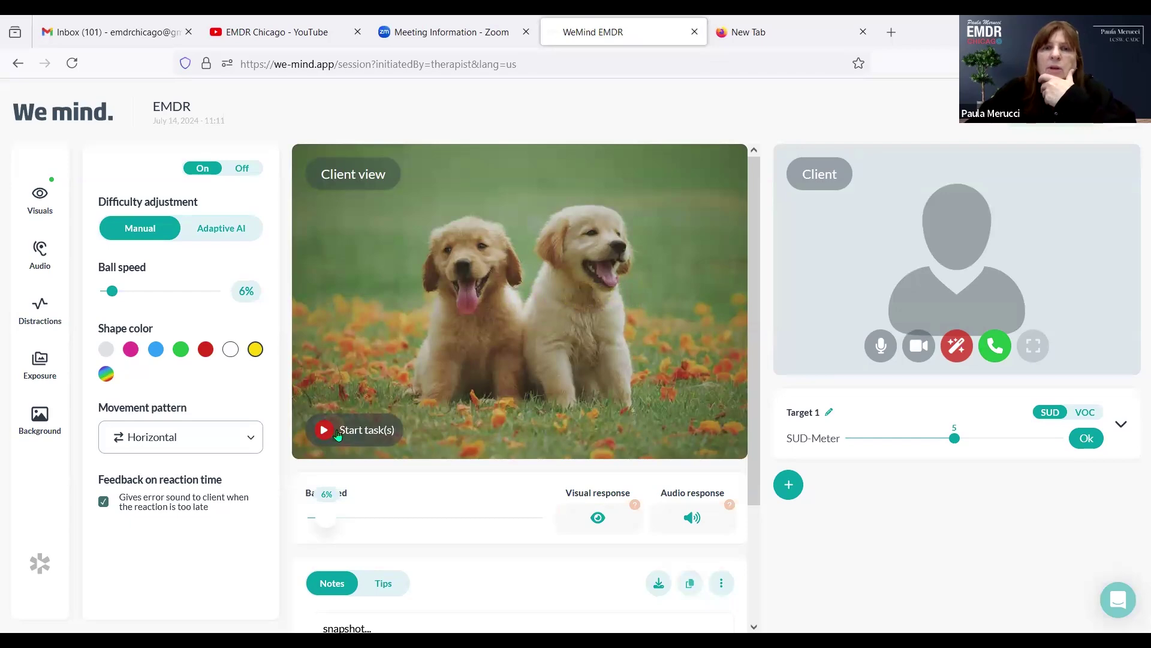